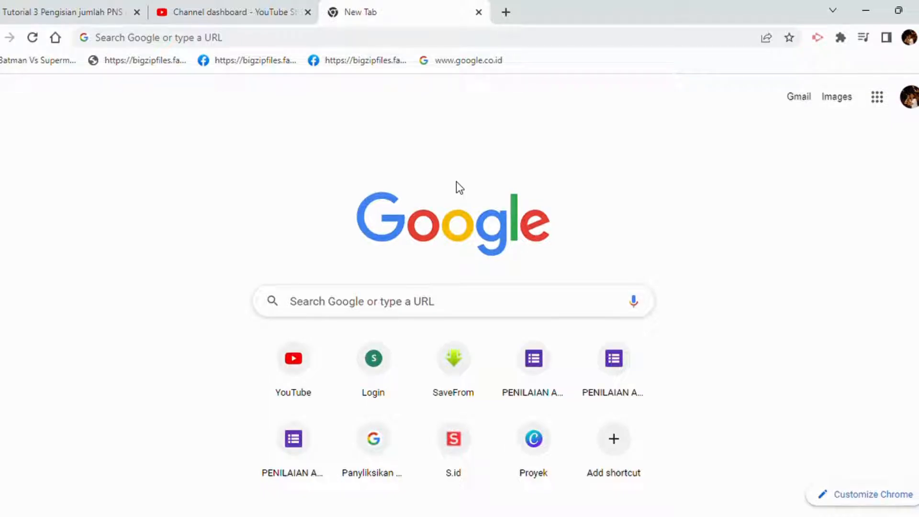
Open nusatenggaratimurprov.sinjab.info/login and sign in with the account's username and password
left_click(360, 311)
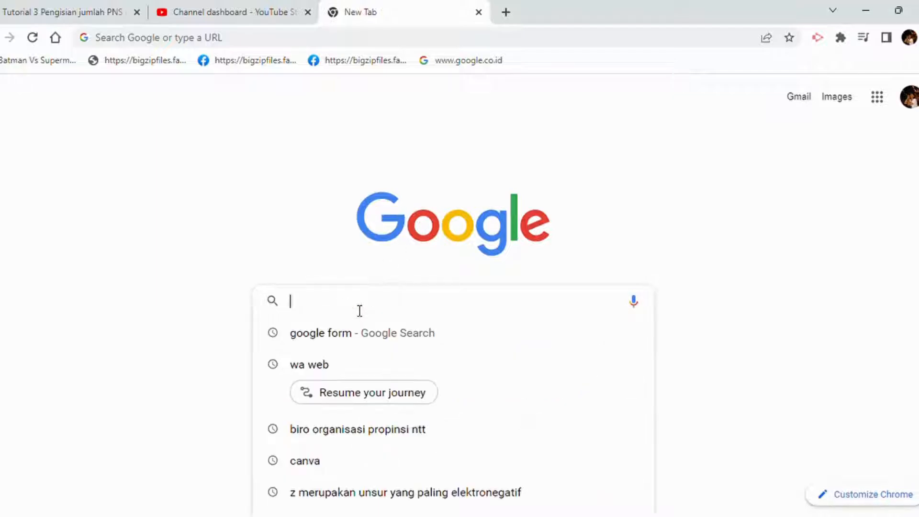
type("http://nusatenggaratimurprov.sinjab.info/login")
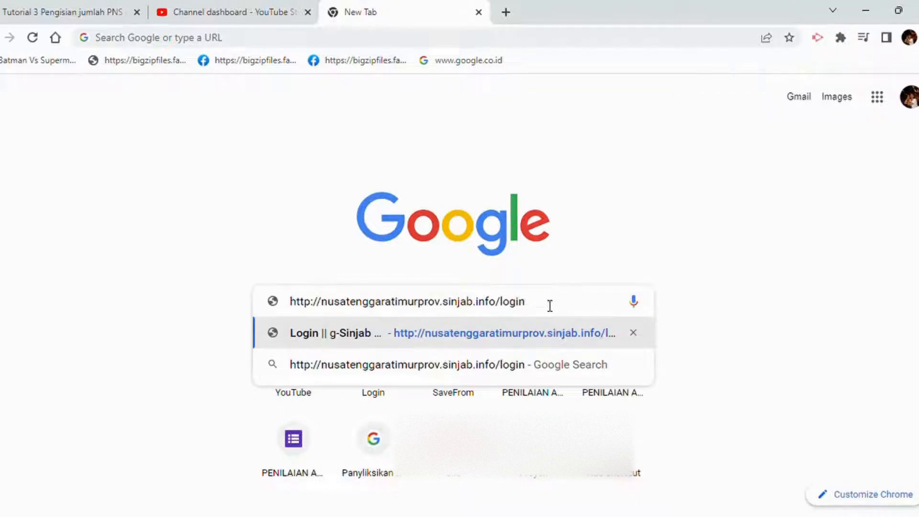
key("Return")
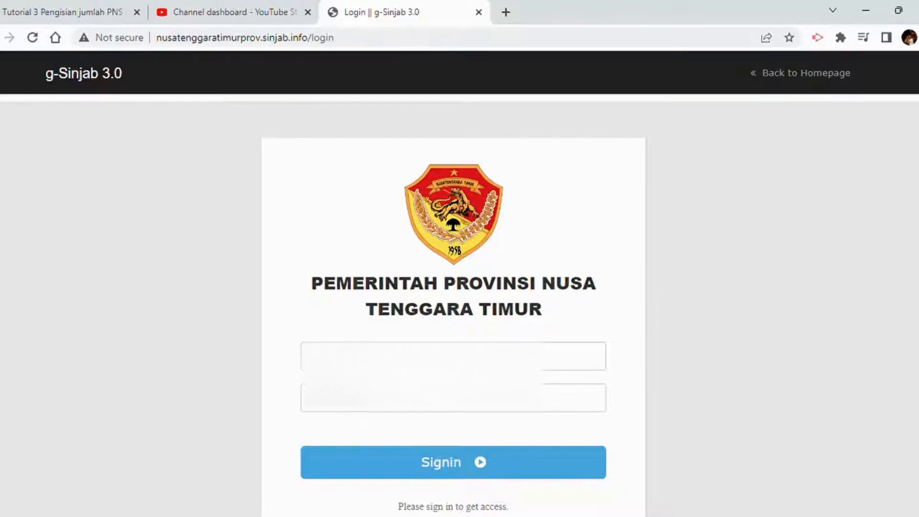
left_click(479, 356)
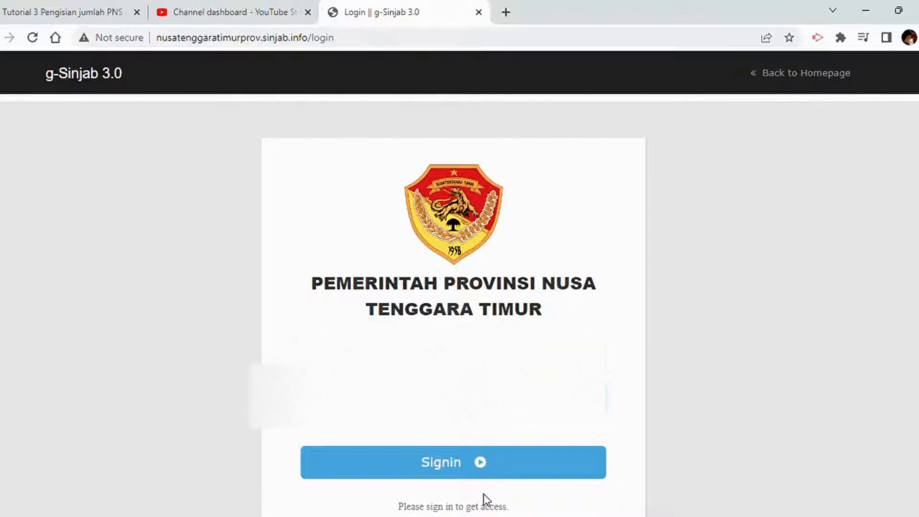
left_click(446, 462)
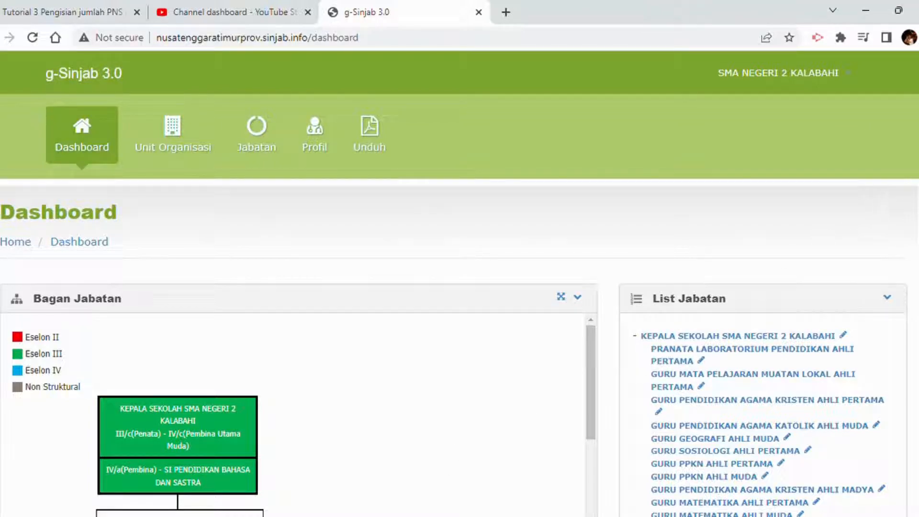
Open the GURU PPKN AHLI PERTAMA position from the dashboard's List Jabatan
scroll(873, 211, "down", 1)
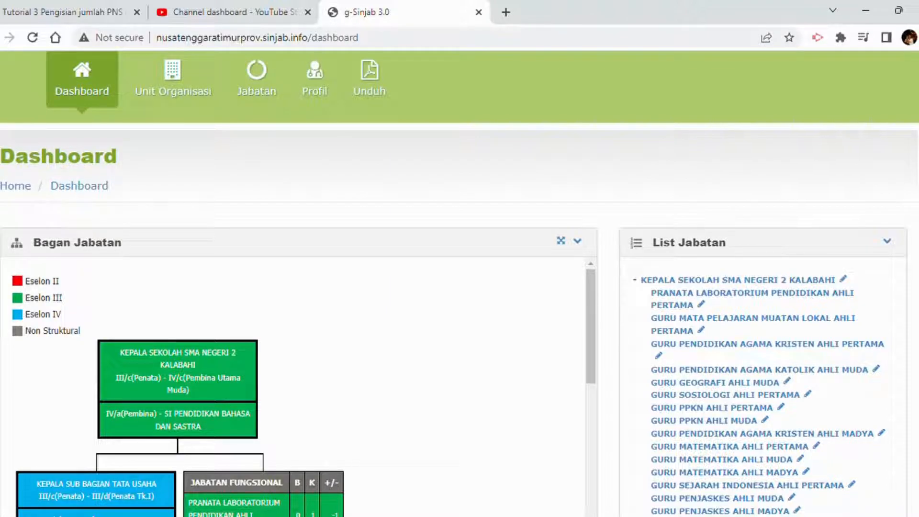
scroll(873, 211, "down", 1)
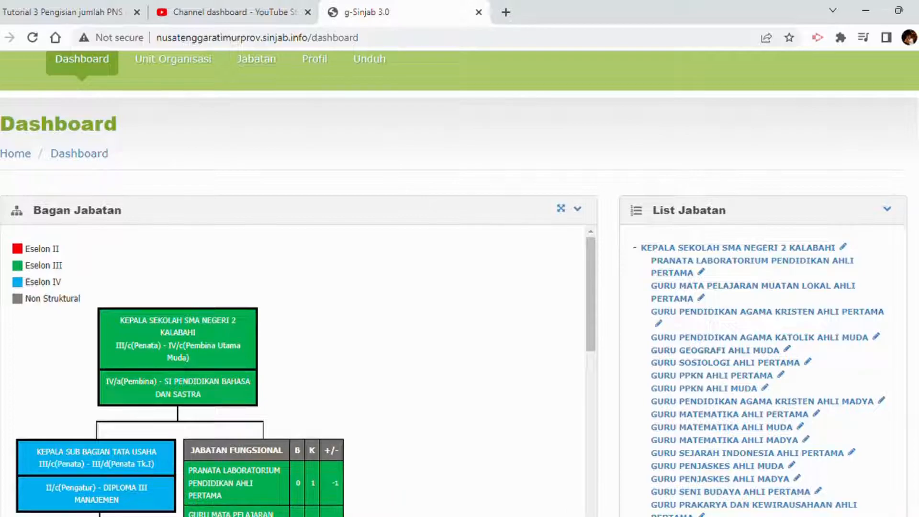
scroll(873, 211, "down", 1)
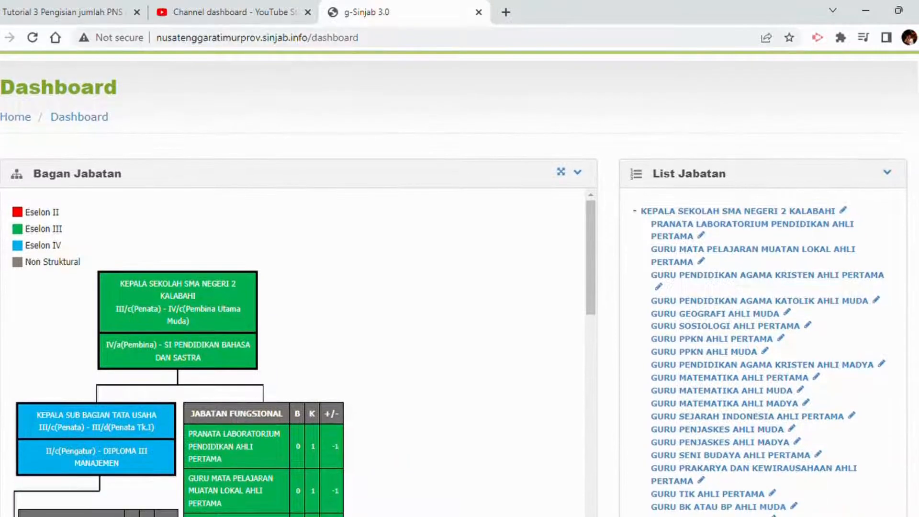
scroll(873, 211, "up", 3)
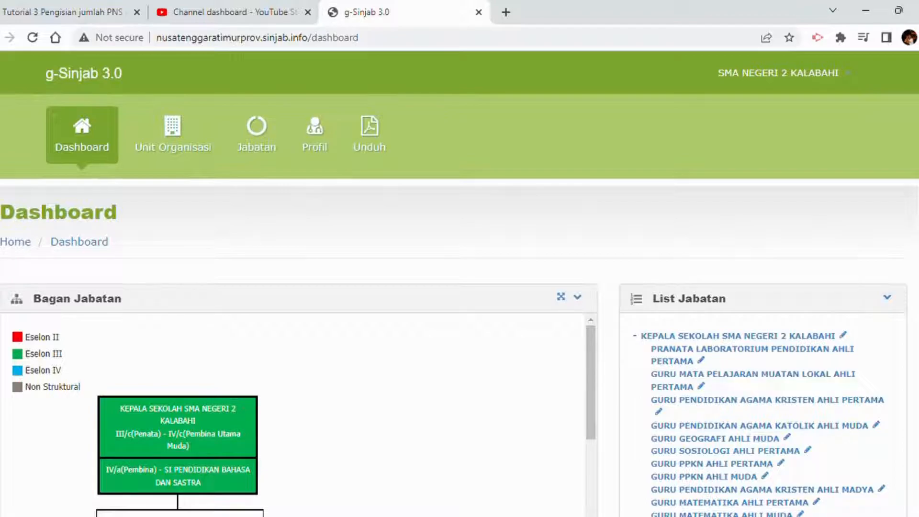
scroll(871, 211, "down", 4)
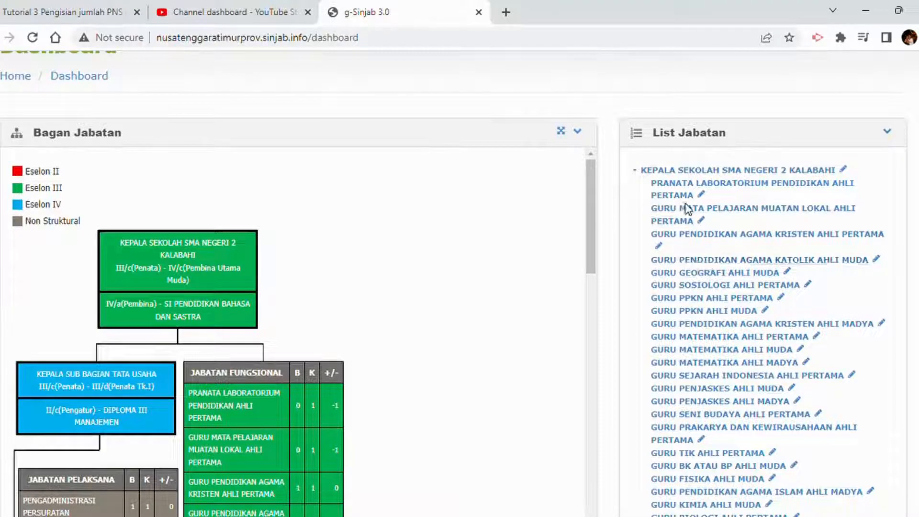
left_click(693, 298)
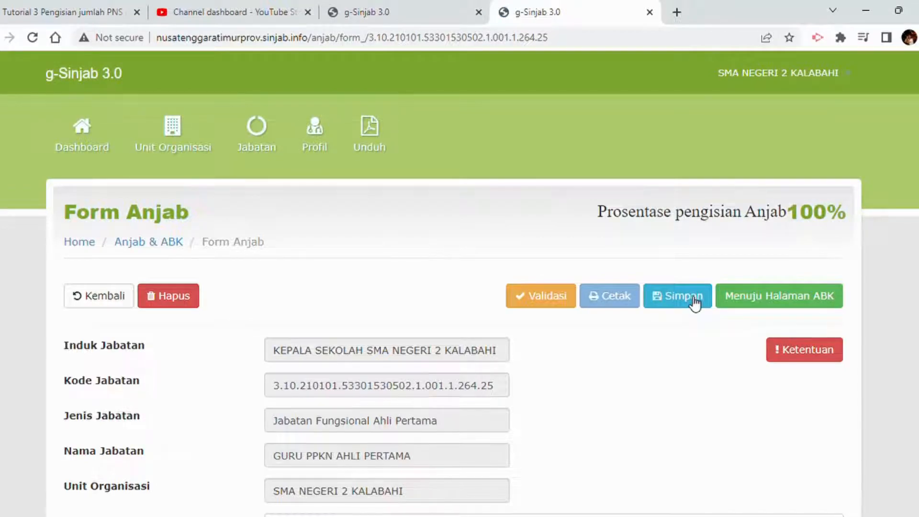
Go from the position's Form Anjab to its ABK page and open Form B
scroll(459, 287, "down", 1)
scroll(459, 287, "up", 1)
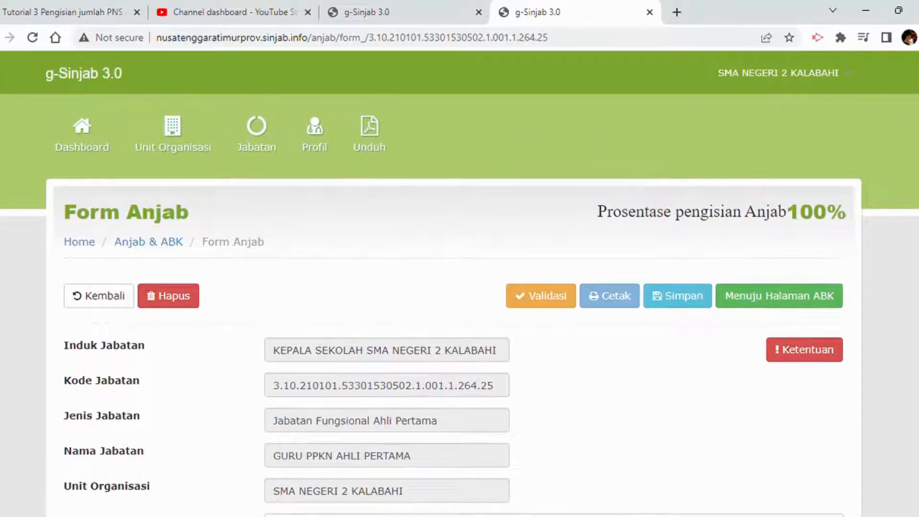
left_click(764, 302)
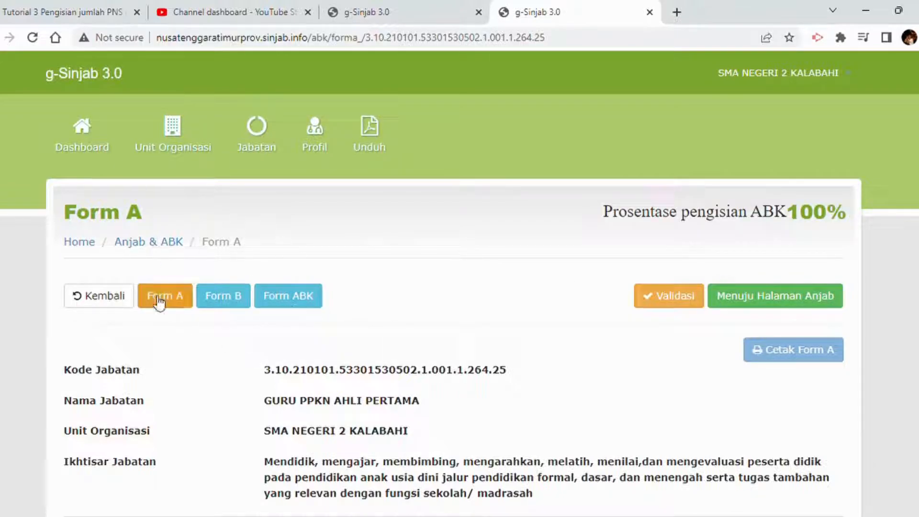
left_click(226, 299)
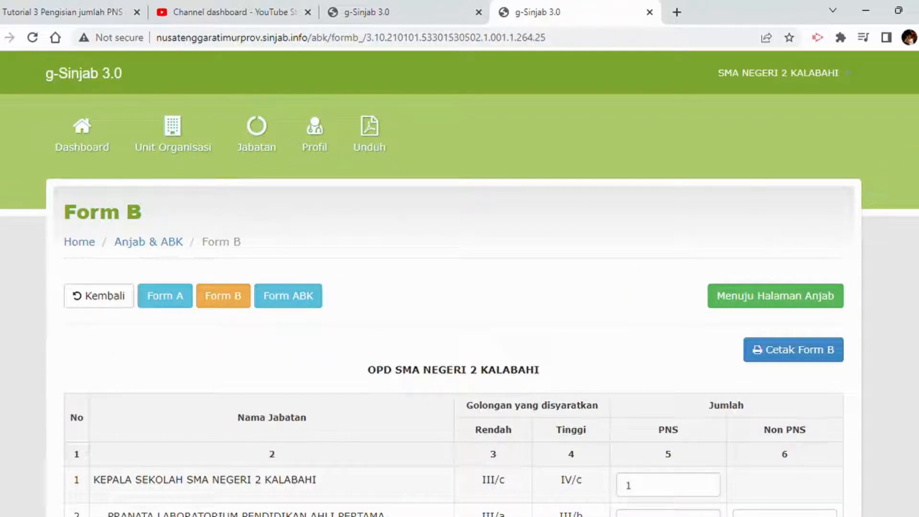
Examine the required grades and the PNS and Non PNS counts for the positions listed in Form B
scroll(460, 283, "down", 4)
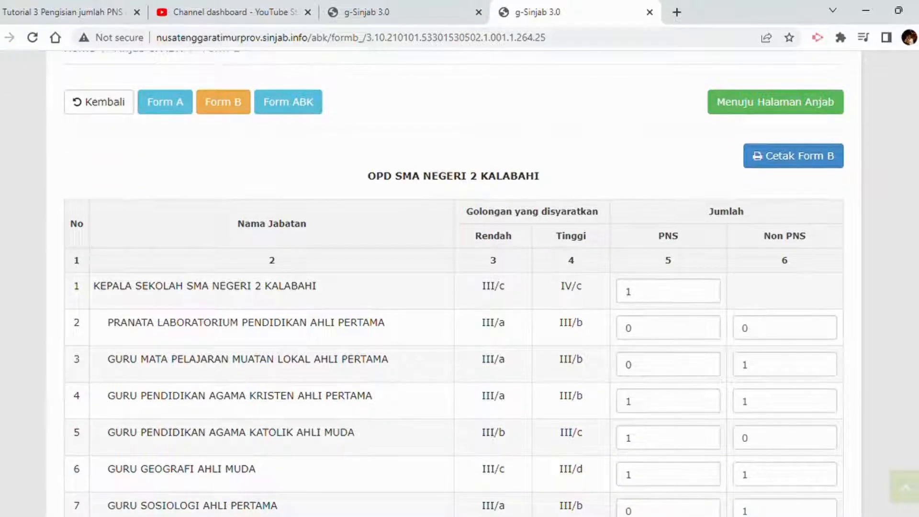
scroll(459, 283, "down", 3)
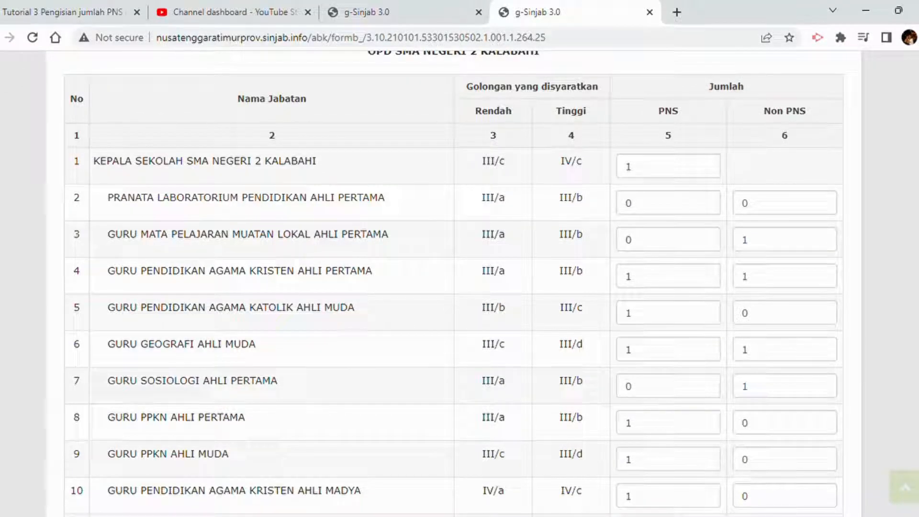
scroll(460, 283, "up", 1)
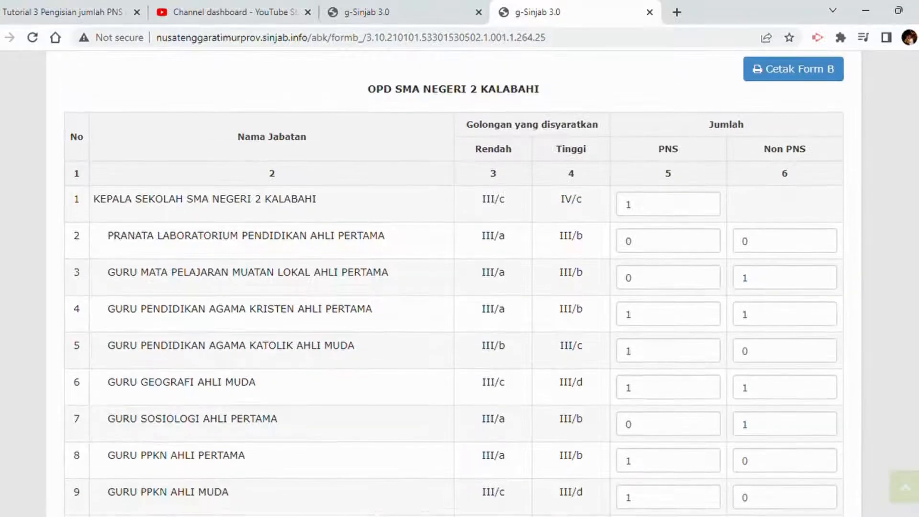
scroll(454, 282, "down", 1)
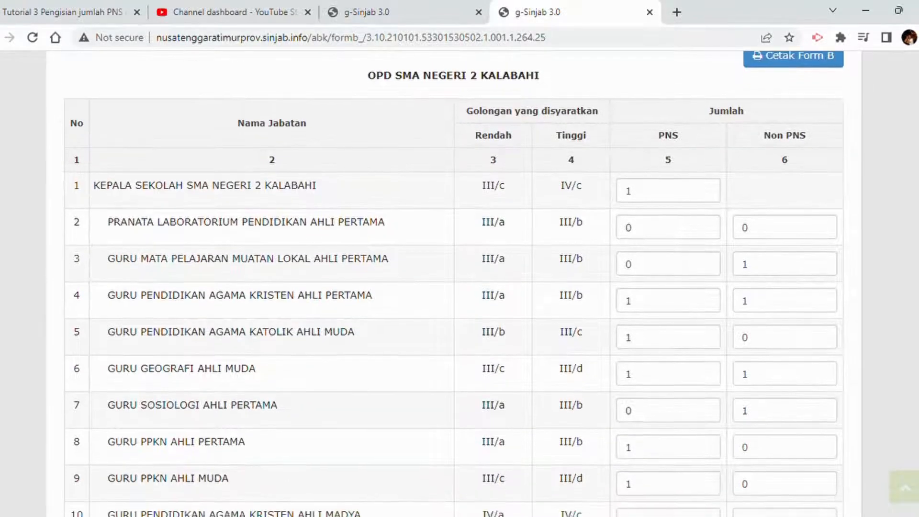
scroll(453, 282, "down", 2)
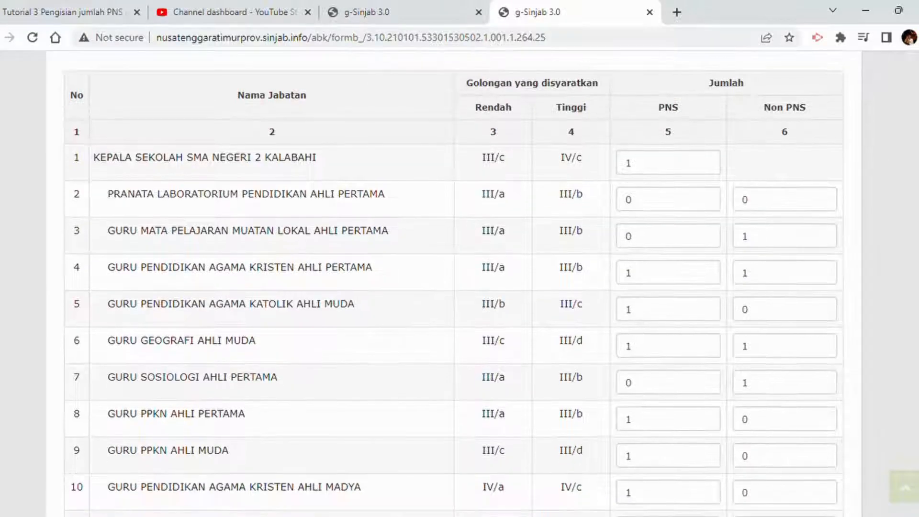
scroll(453, 282, "up", 1)
scroll(454, 282, "down", 1)
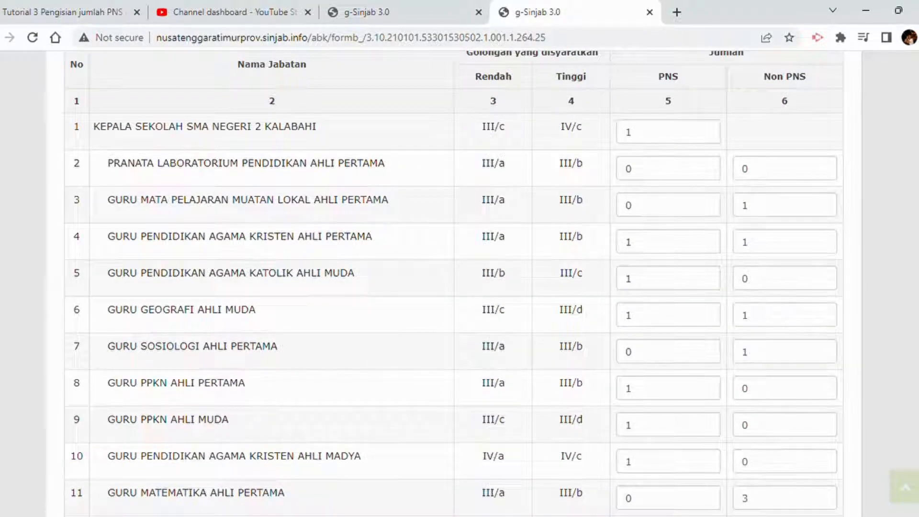
scroll(454, 283, "down", 2)
scroll(454, 282, "up", 5)
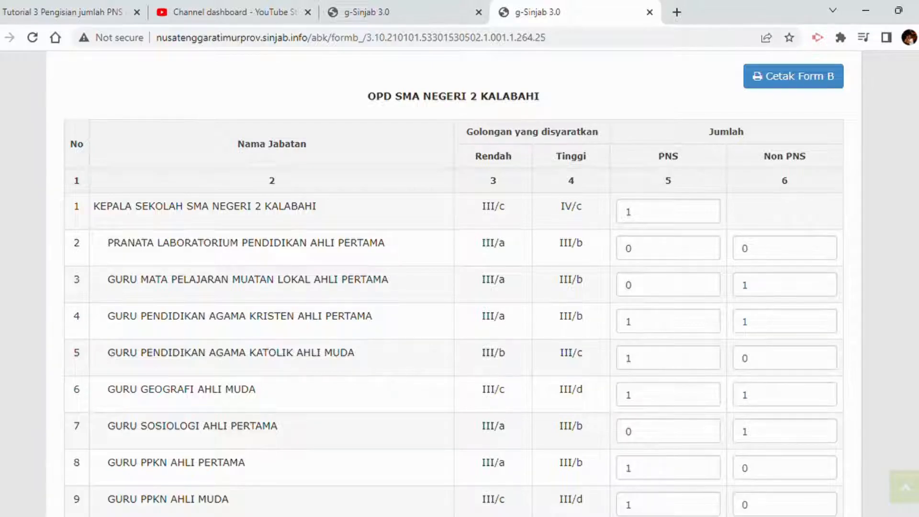
Set the PNS count for GURU SOSIOLOGI AHLI PERTAMA to 1 in Form B
scroll(667, 257, "down", 1)
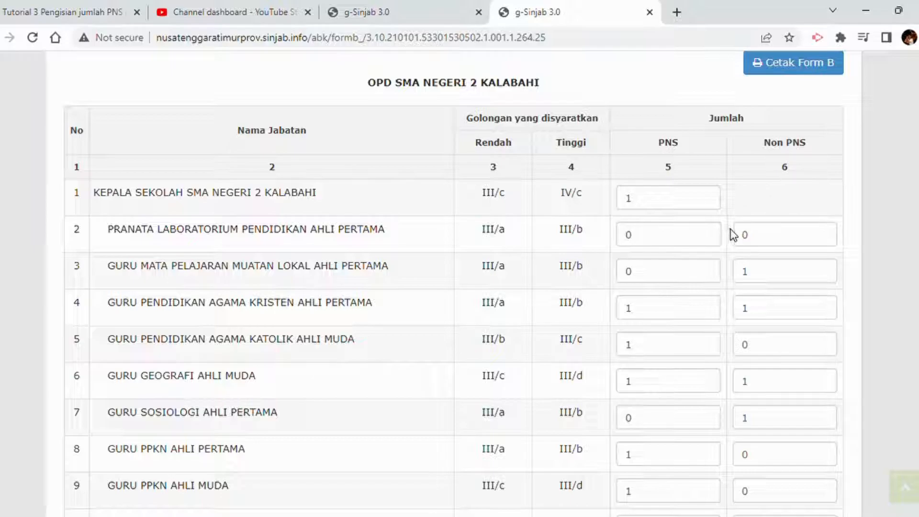
scroll(454, 281, "down", 1)
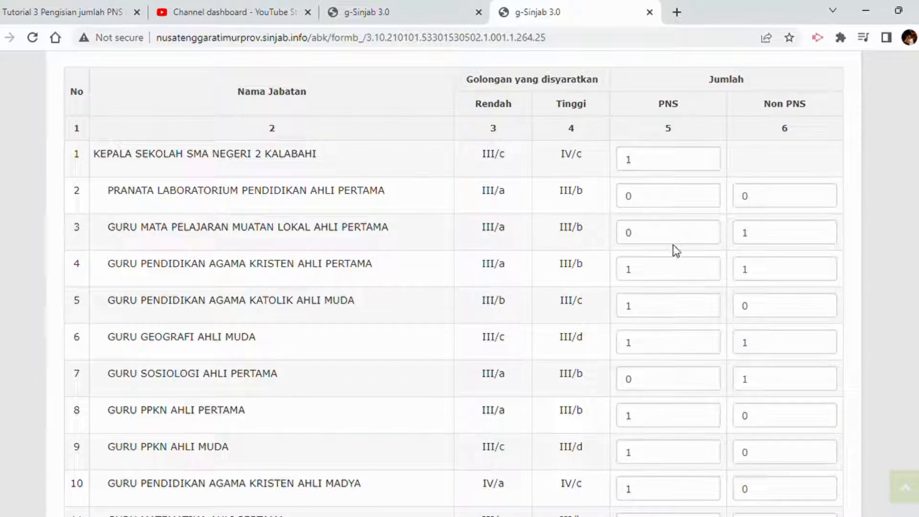
scroll(454, 281, "down", 1)
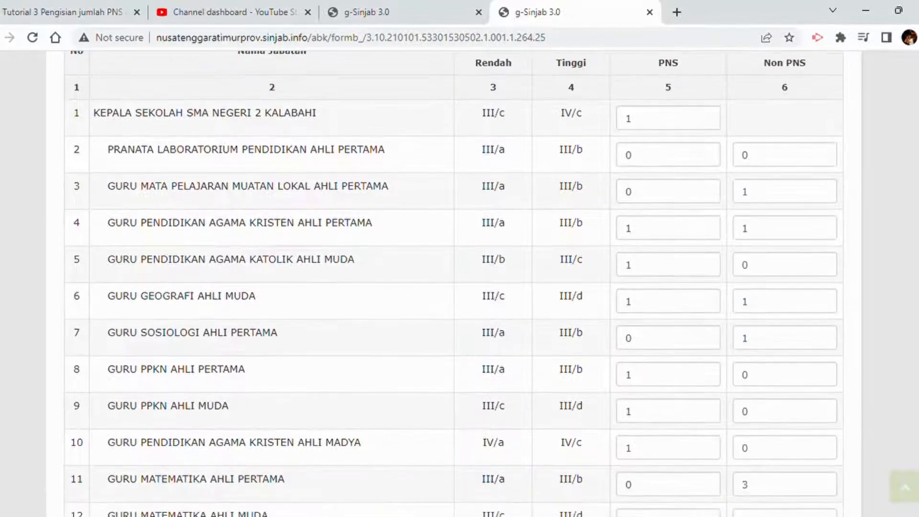
scroll(454, 281, "down", 2)
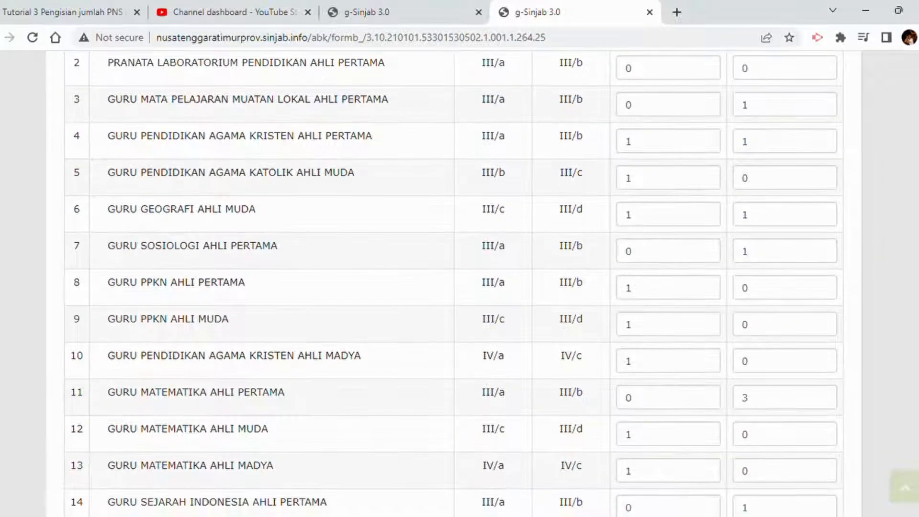
scroll(391, 293, "down", 1)
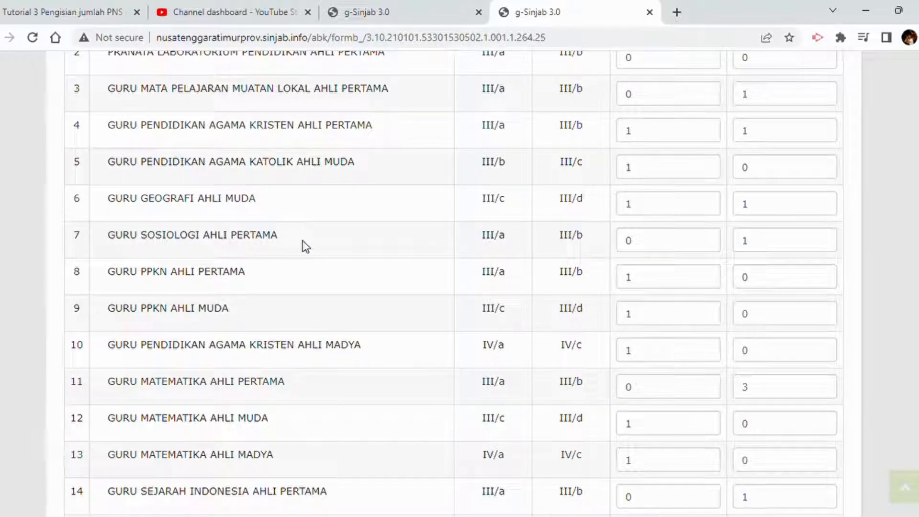
left_click(652, 248)
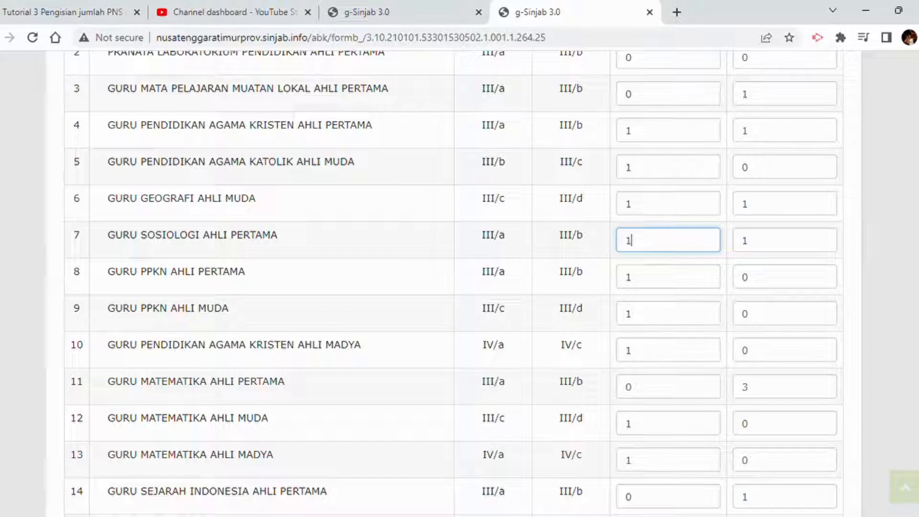
Set both the PNS and Non PNS counts for GURU PRAKARYA DAN KEWIRAUSAHAAN AHLI PERTAMA to 1
scroll(454, 281, "down", 1)
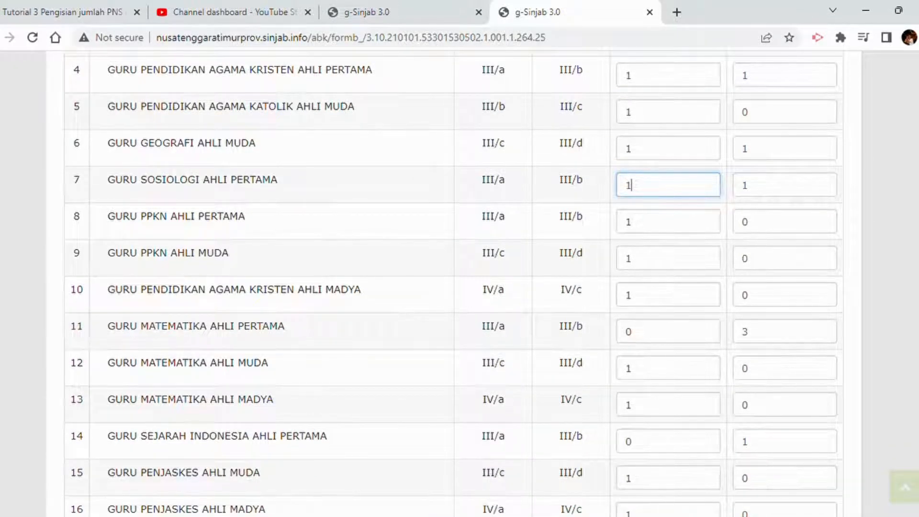
scroll(454, 282, "down", 3)
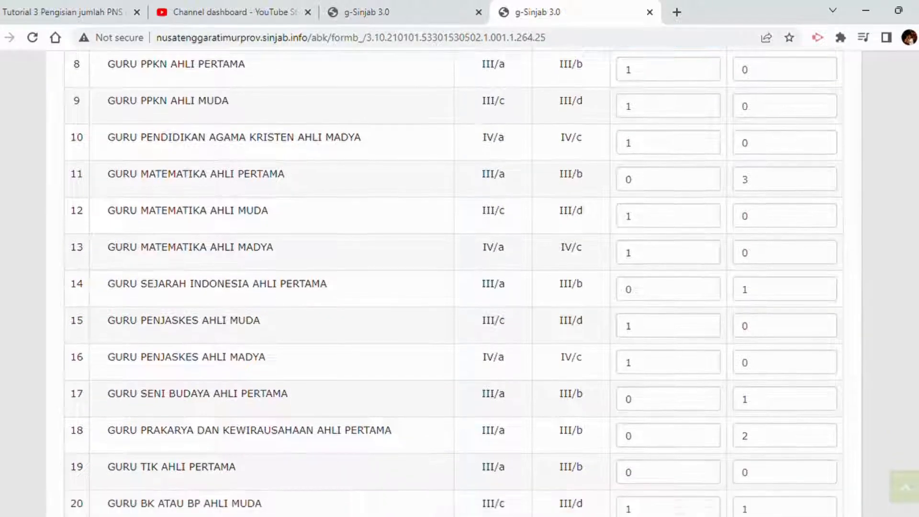
scroll(453, 281, "up", 6)
scroll(453, 281, "down", 8)
scroll(453, 281, "down", 1)
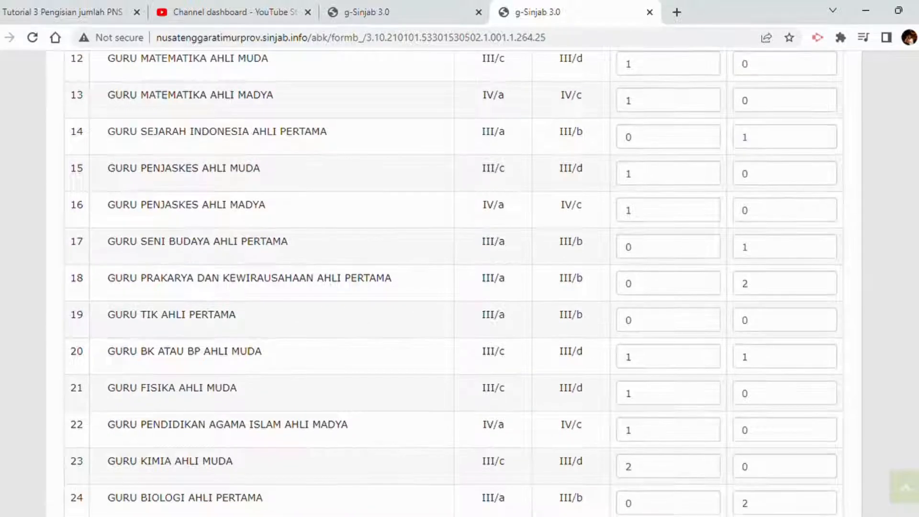
left_click(656, 294)
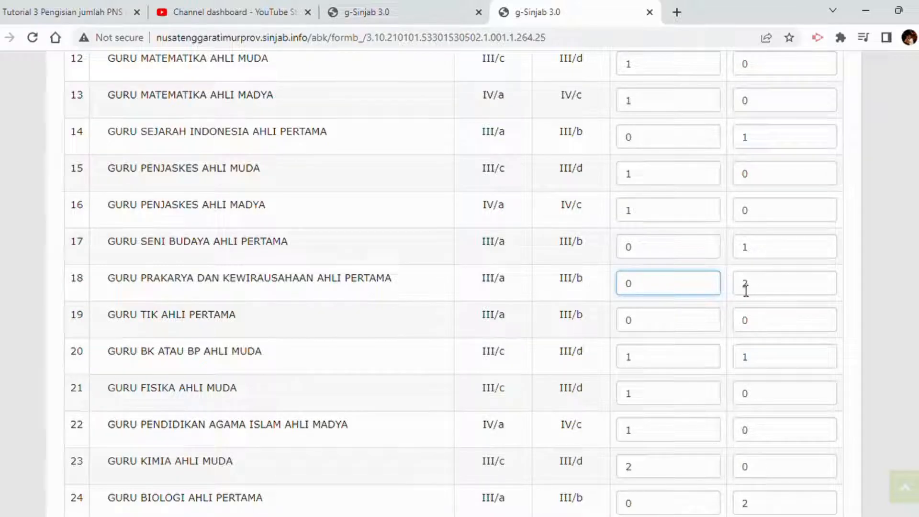
key("BackSpace")
type("1")
left_click(760, 294)
key("BackSpace")
type("1")
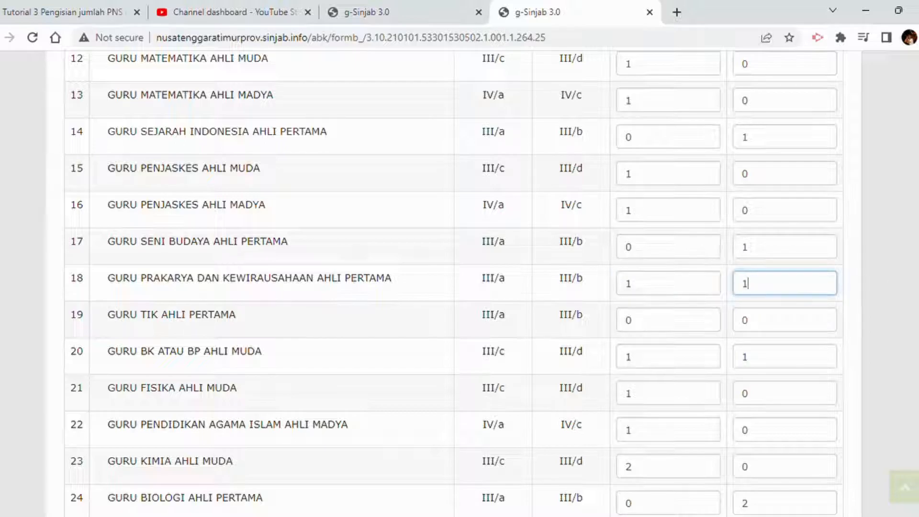
Set the PNS count for GURU BAHASA DAN SASTRA INDONESIA AHLI PERTAMA to 2 in Form B
scroll(453, 282, "down", 1)
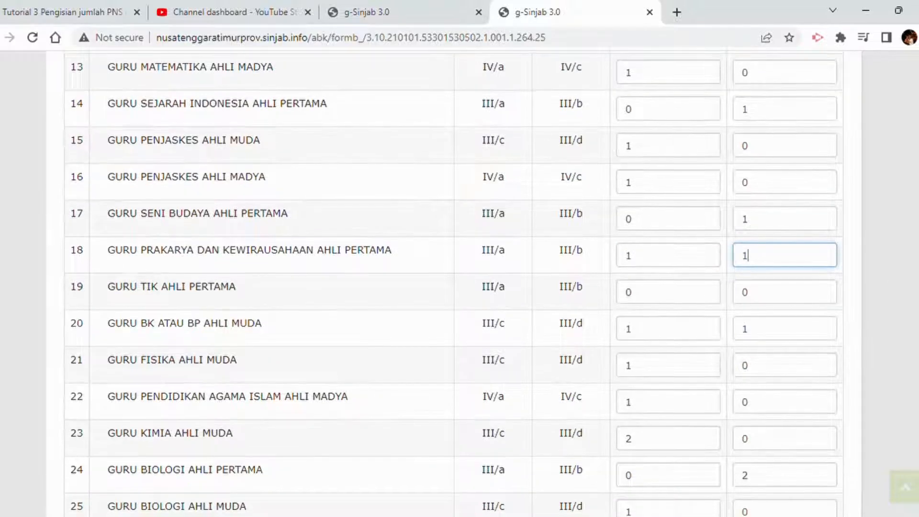
scroll(454, 281, "down", 5)
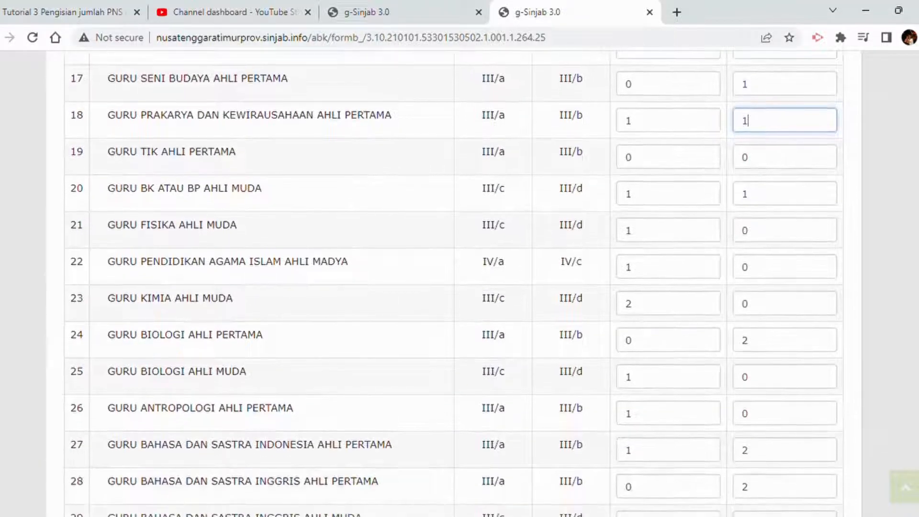
scroll(452, 283, "down", 1)
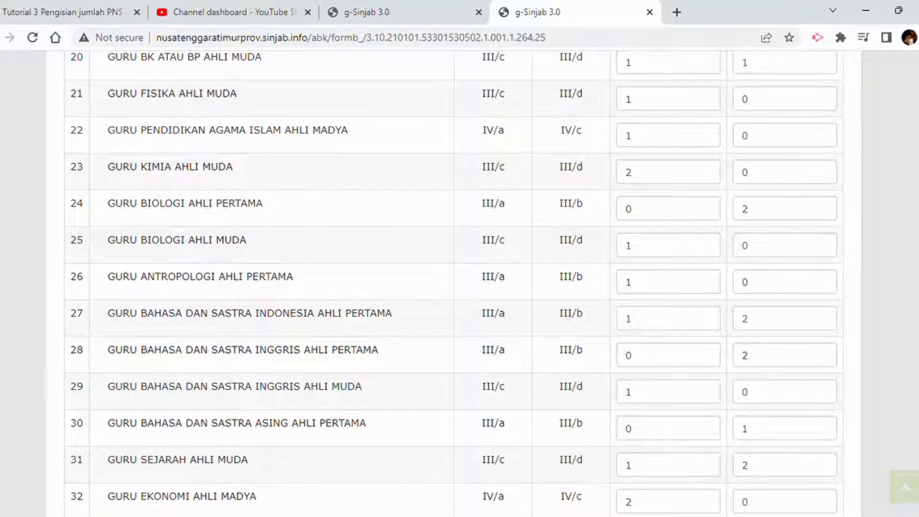
left_click(678, 324)
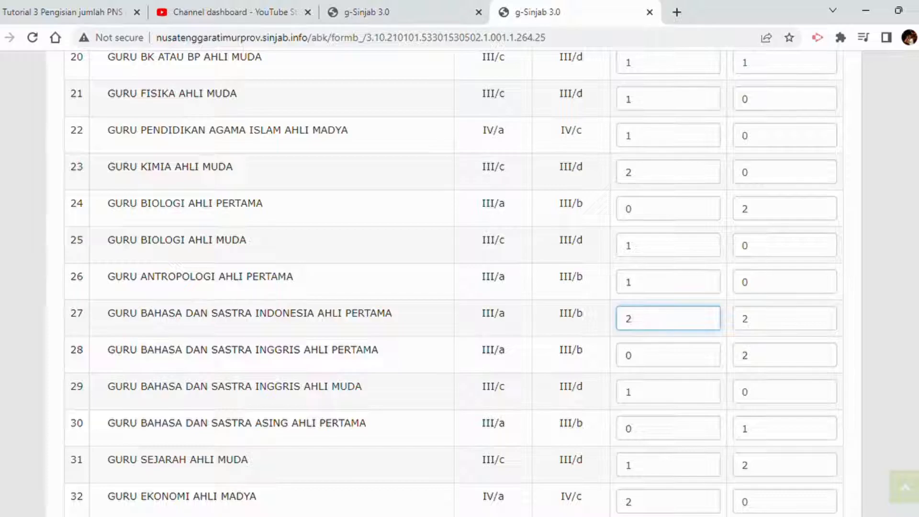
Review the PNS and Non PNS counts entered for the teaching and staff positions in Form B
scroll(454, 282, "down", 3)
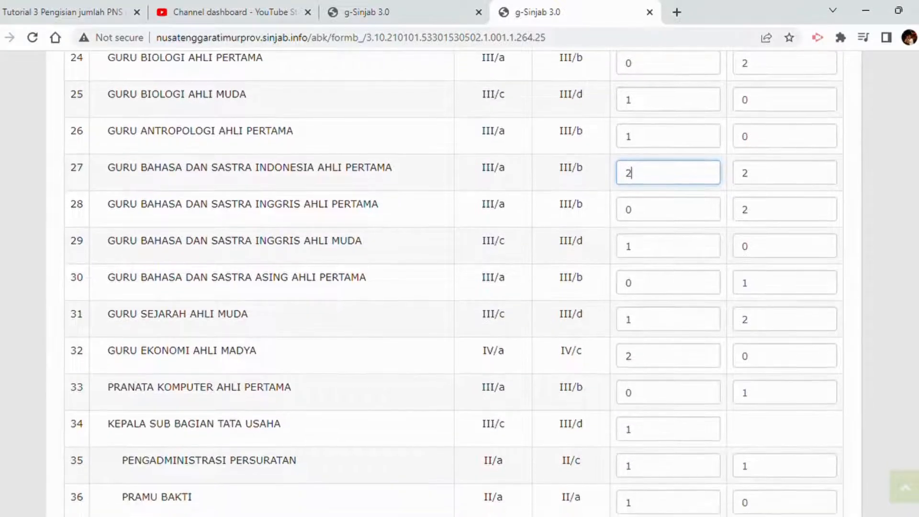
scroll(454, 282, "down", 2)
scroll(453, 282, "up", 6)
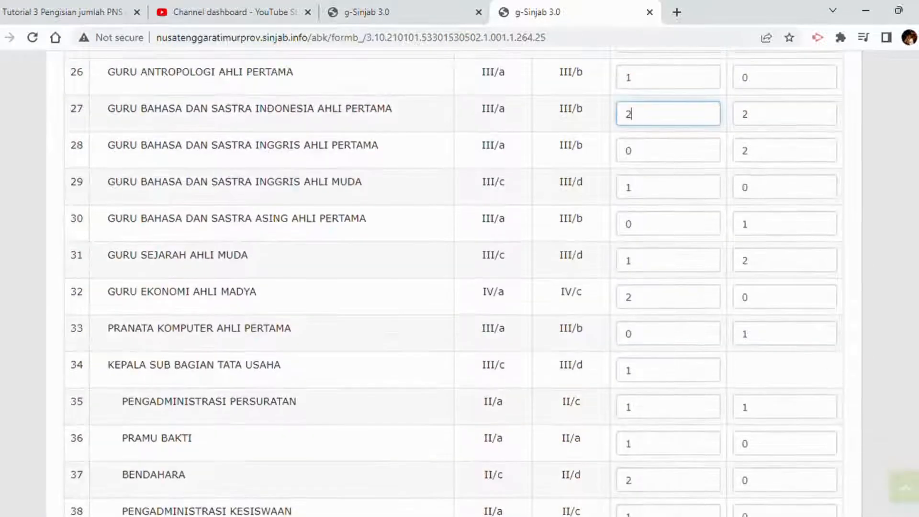
scroll(454, 282, "down", 1)
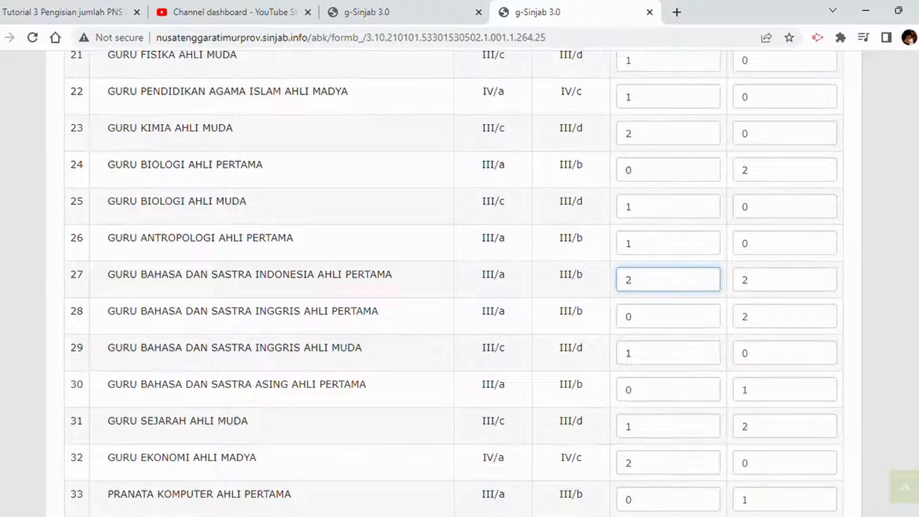
scroll(453, 283, "up", 20)
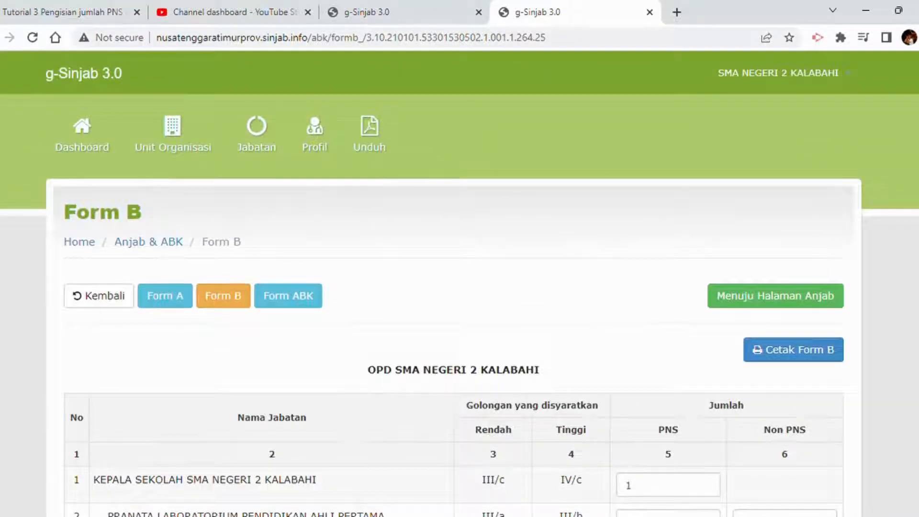
scroll(453, 282, "down", 4)
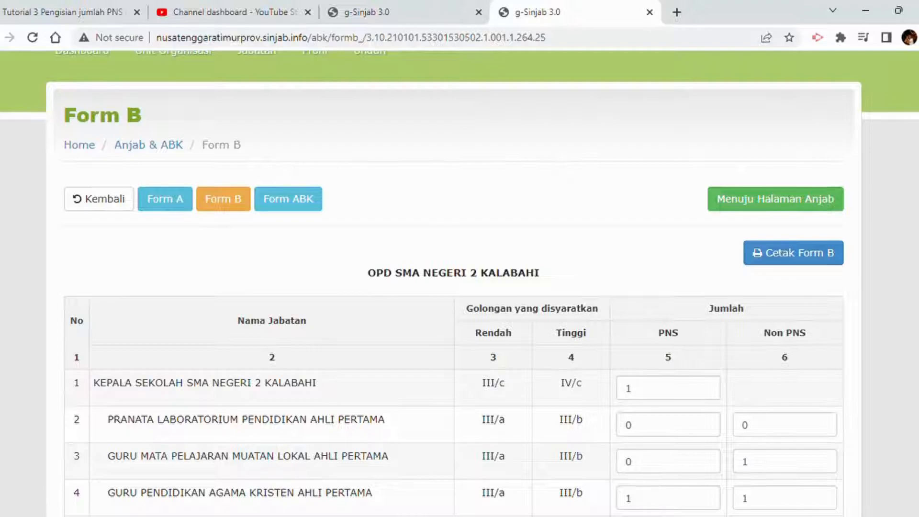
scroll(454, 282, "down", 2)
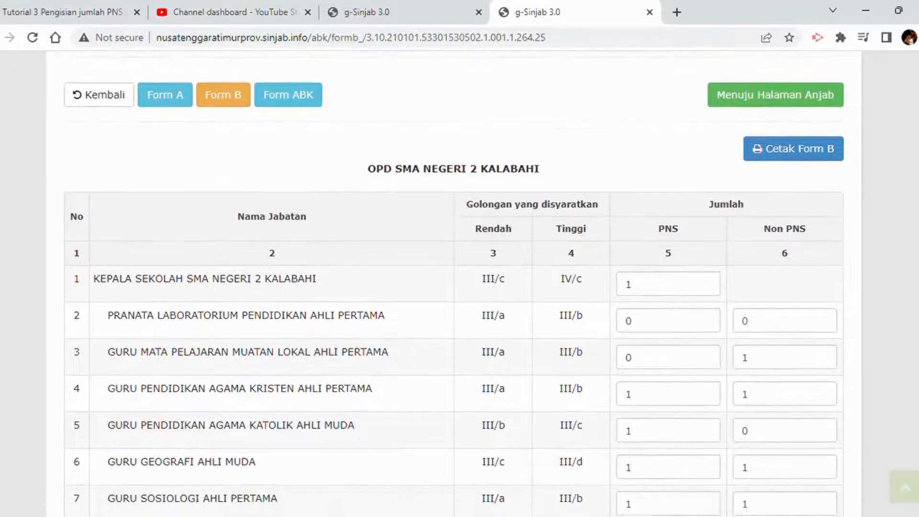
scroll(454, 282, "down", 1)
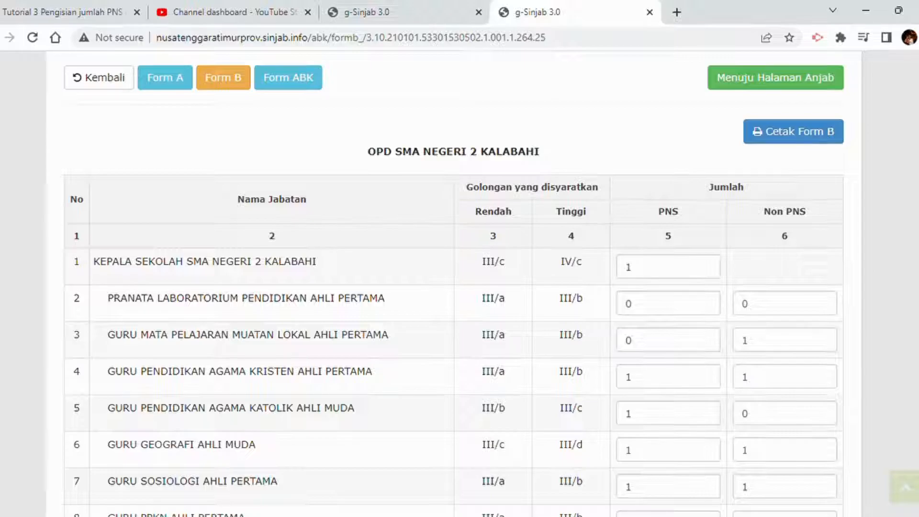
scroll(454, 282, "down", 5)
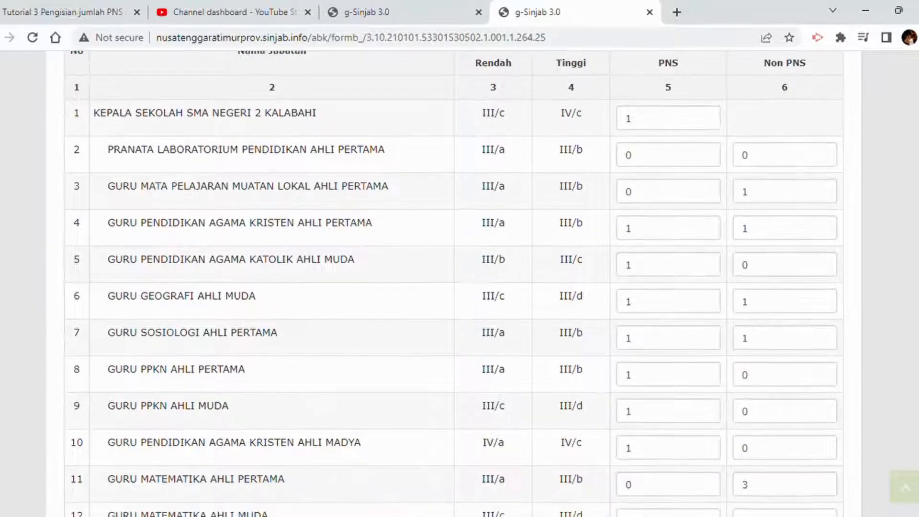
scroll(453, 283, "down", 7)
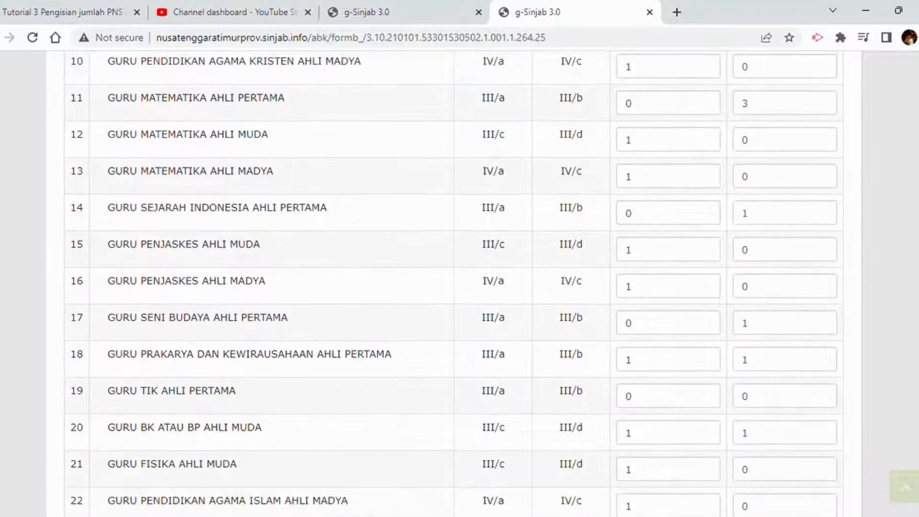
scroll(454, 283, "down", 1)
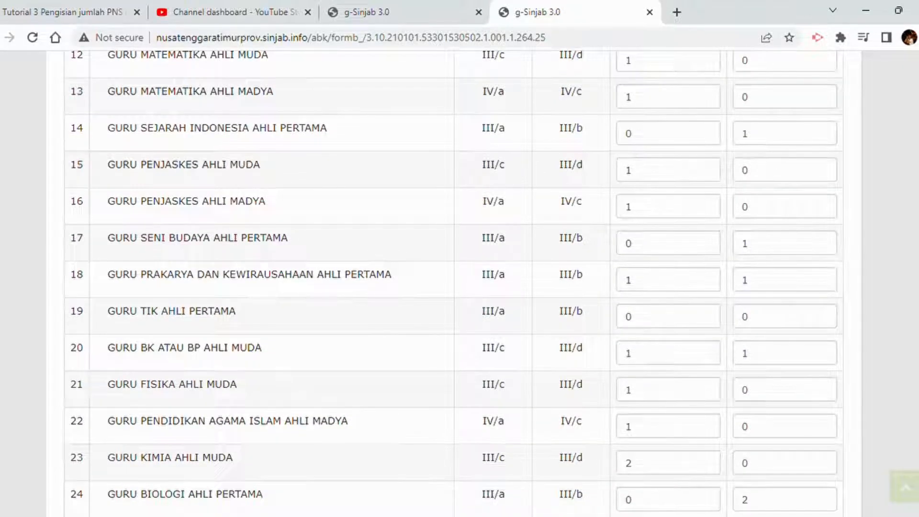
scroll(454, 282, "down", 1)
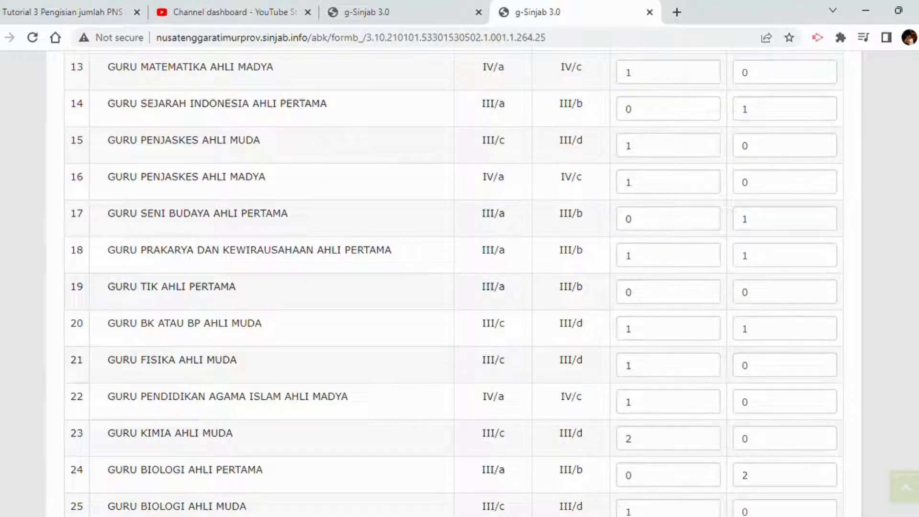
Set the Non PNS count for GURU PRAKARYA DAN KEWIRAUSAHAAN AHLI PERTAMA to 0 and save the Form B data
scroll(454, 282, "down", 3)
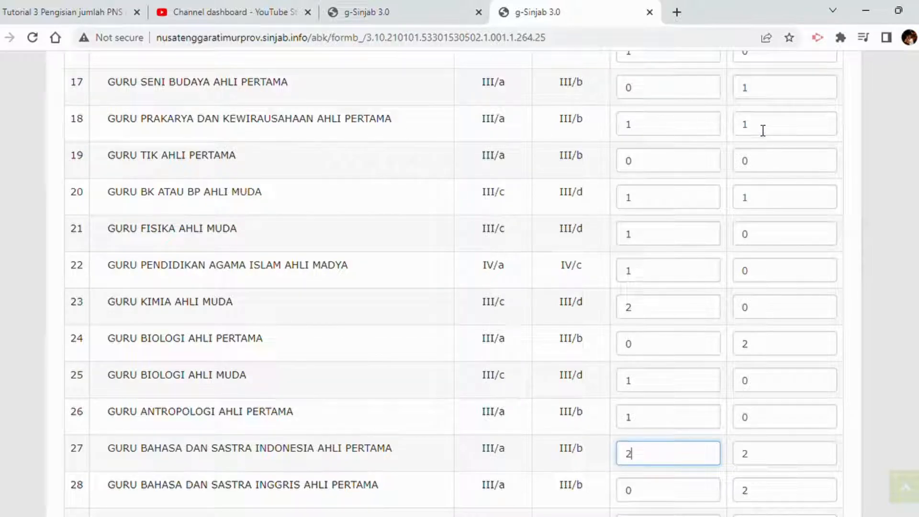
left_click(733, 115)
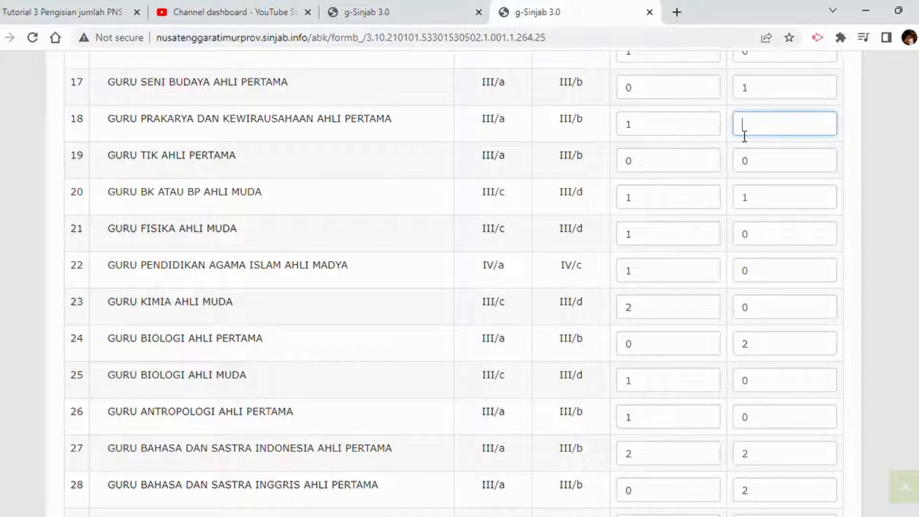
type("0")
scroll(454, 284, "down", 14)
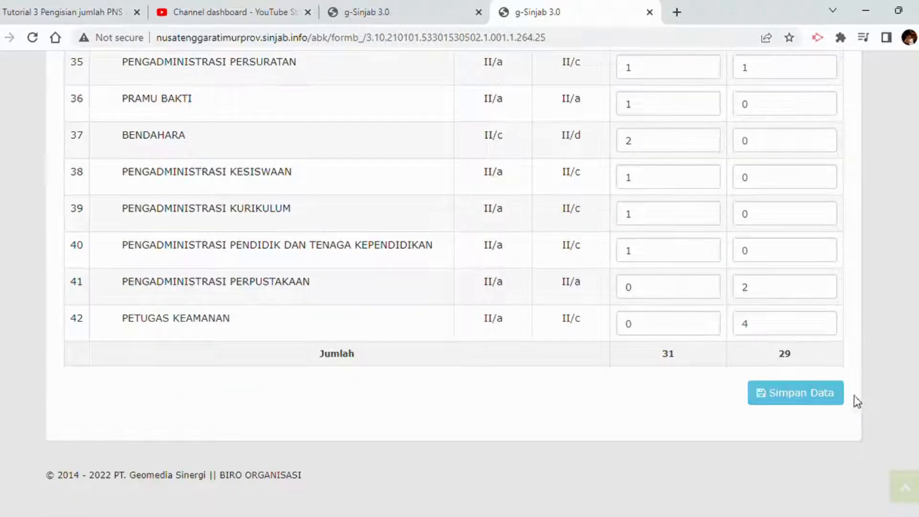
left_click(797, 405)
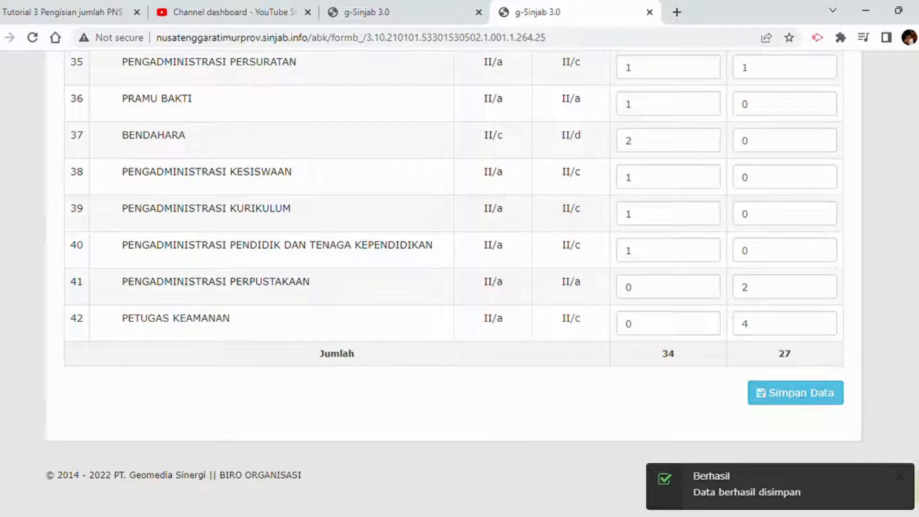
Check the saved PNS and Non PNS counts throughout Form B for SMA NEGERI 2 KALABAHI
scroll(797, 404, "up", 7)
scroll(453, 282, "up", 20)
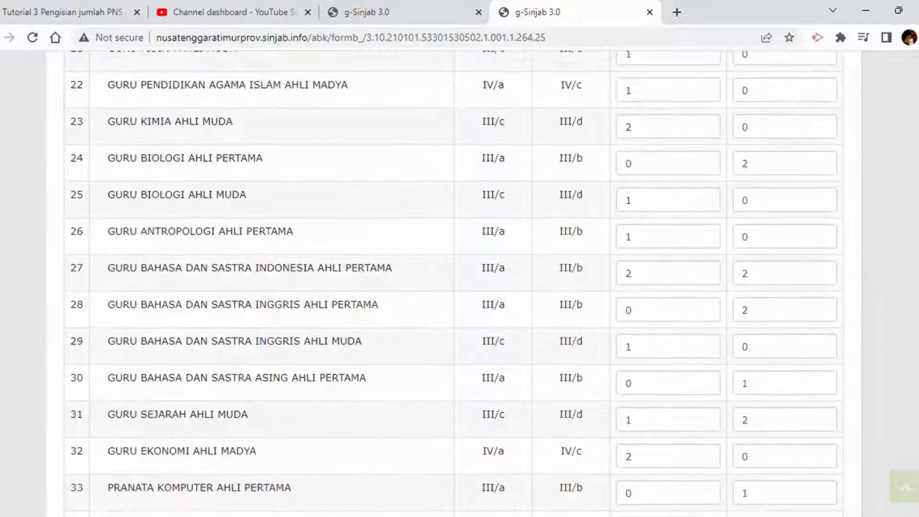
scroll(454, 282, "up", 8)
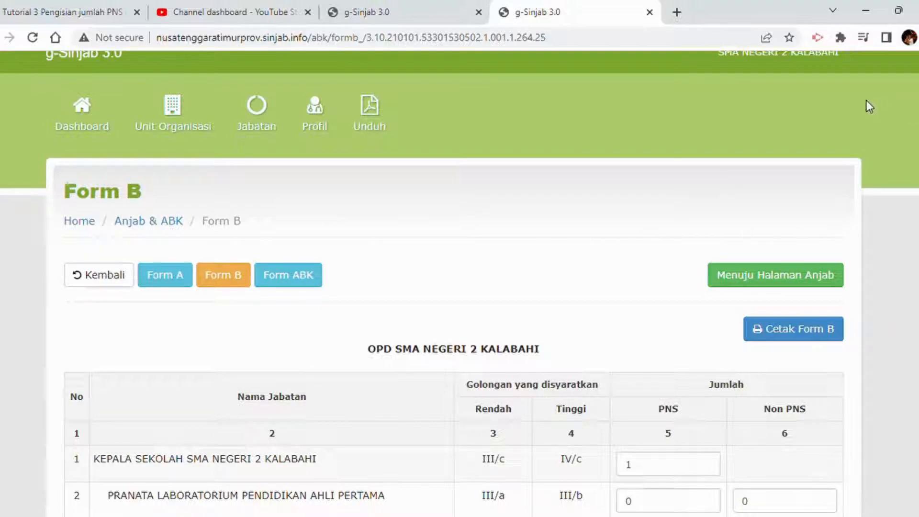
scroll(779, 227, "up", 1)
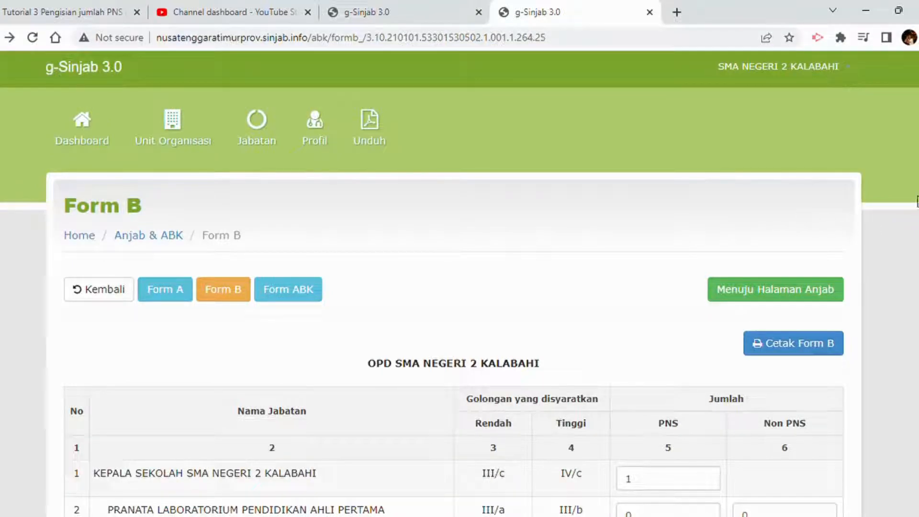
scroll(700, 310, "down", 3)
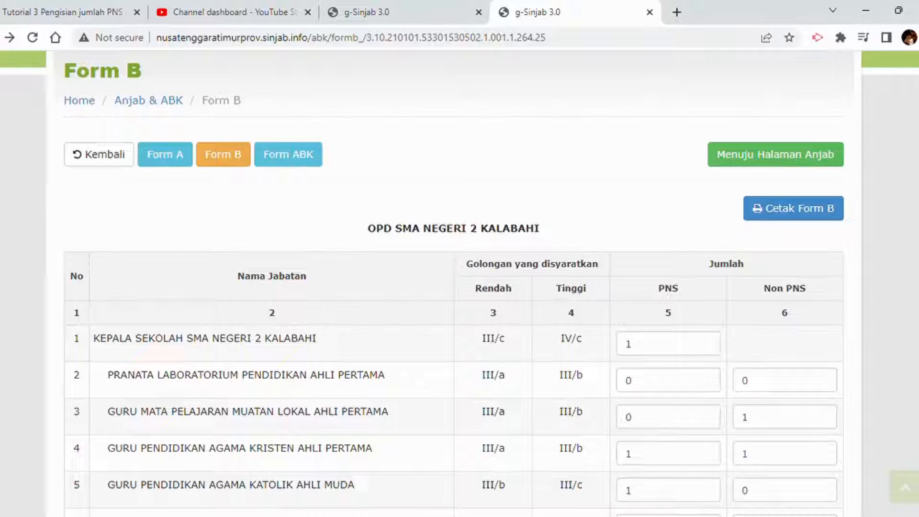
scroll(460, 284, "down", 1)
scroll(453, 283, "down", 7)
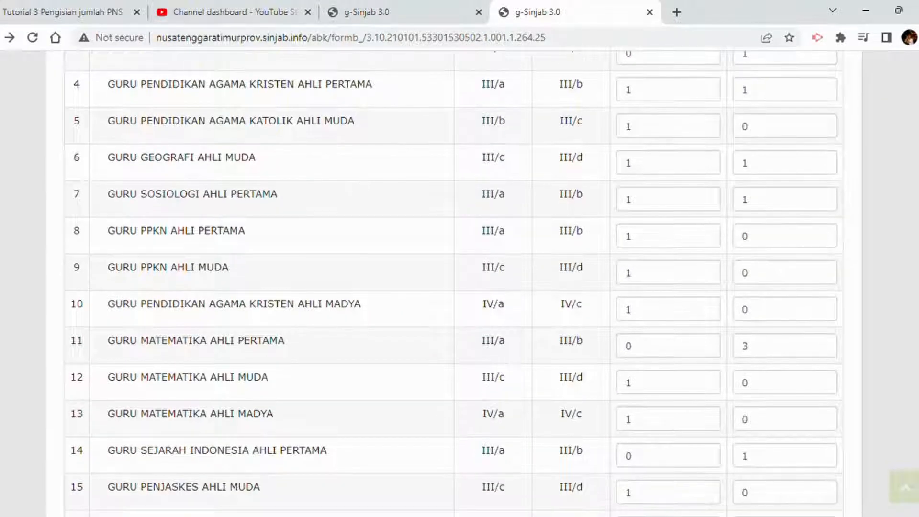
scroll(454, 282, "down", 20)
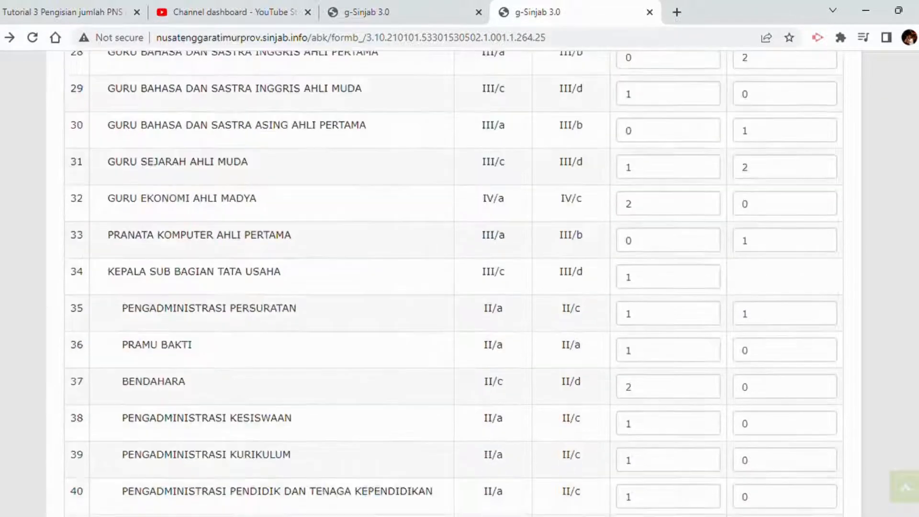
scroll(454, 282, "up", 20)
scroll(453, 282, "up", 9)
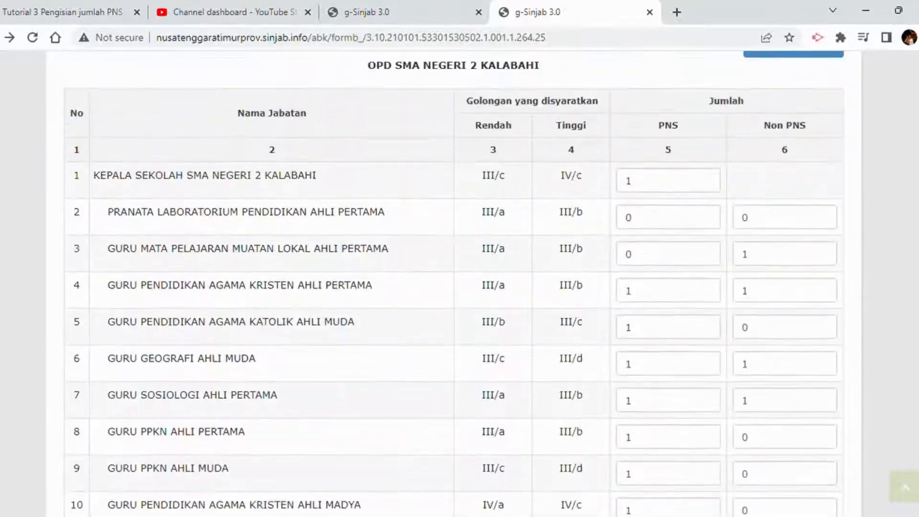
scroll(454, 282, "up", 6)
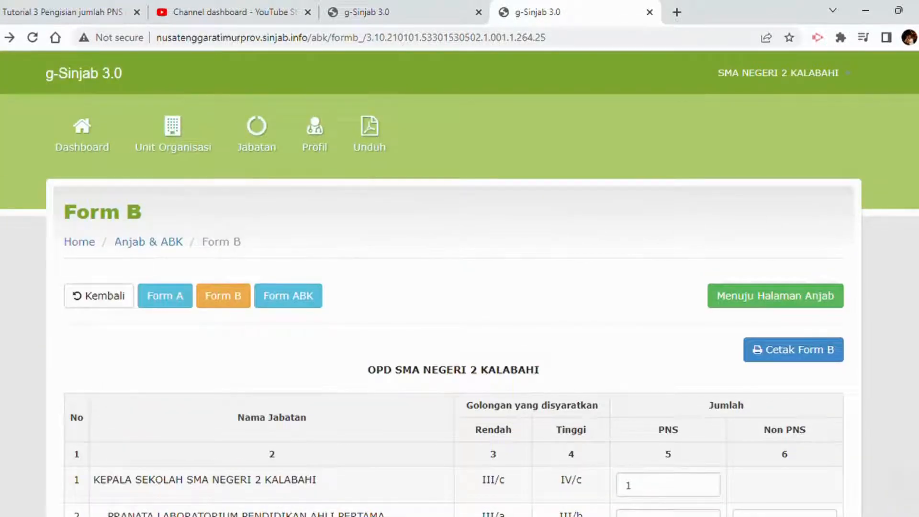
scroll(827, 184, "down", 8)
scroll(827, 185, "up", 2)
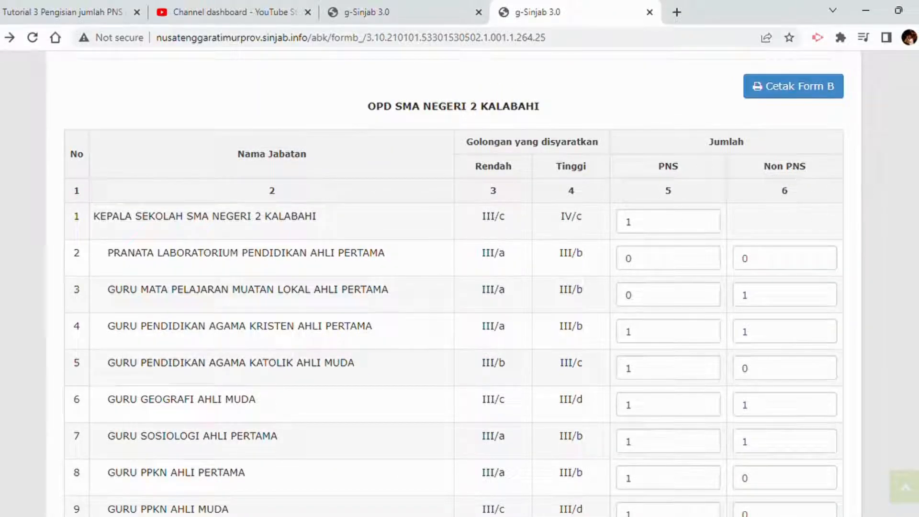
scroll(853, 153, "up", 5)
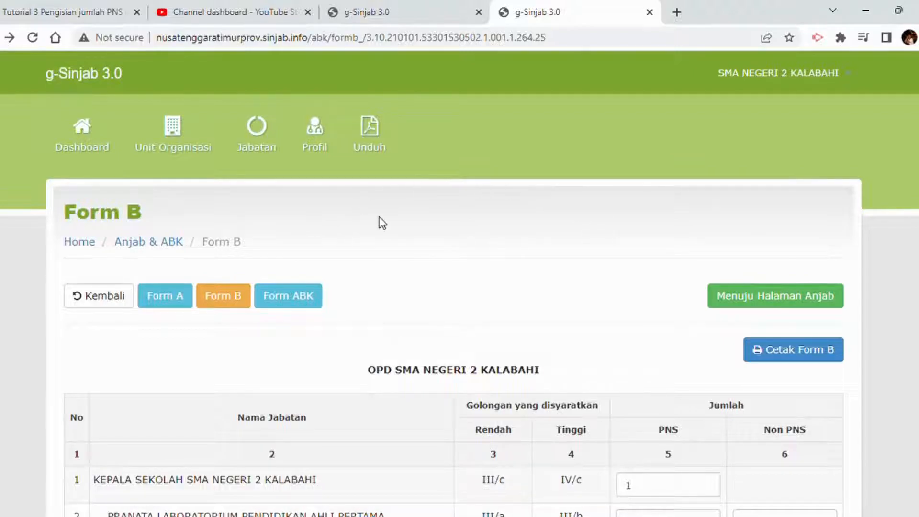
Go to the Profil page and start adding a PNS position holder for GURU SOSIOLOGI AHLI PERTAMA
left_click(311, 134)
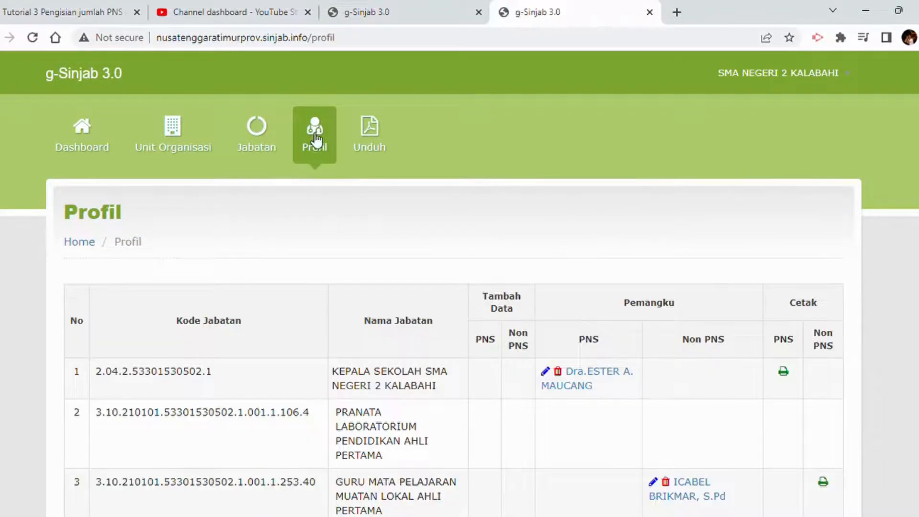
scroll(460, 288, "down", 5)
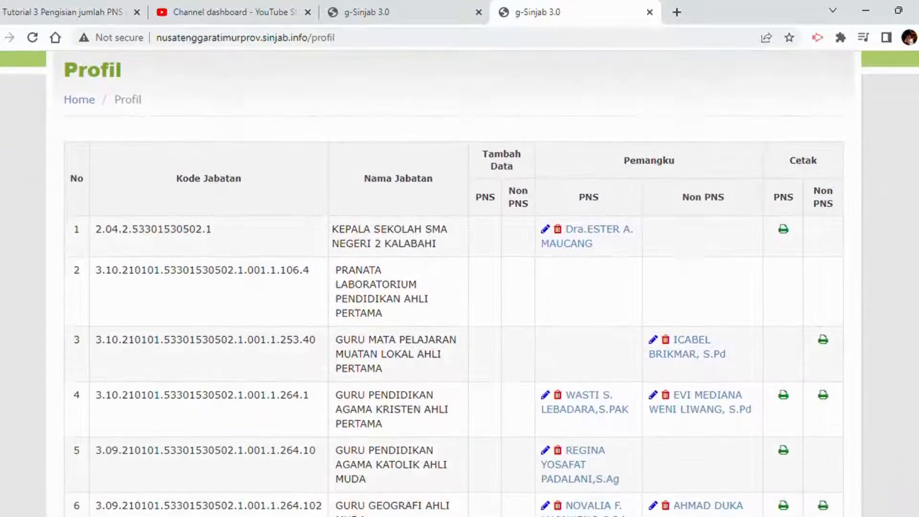
scroll(459, 287, "down", 4)
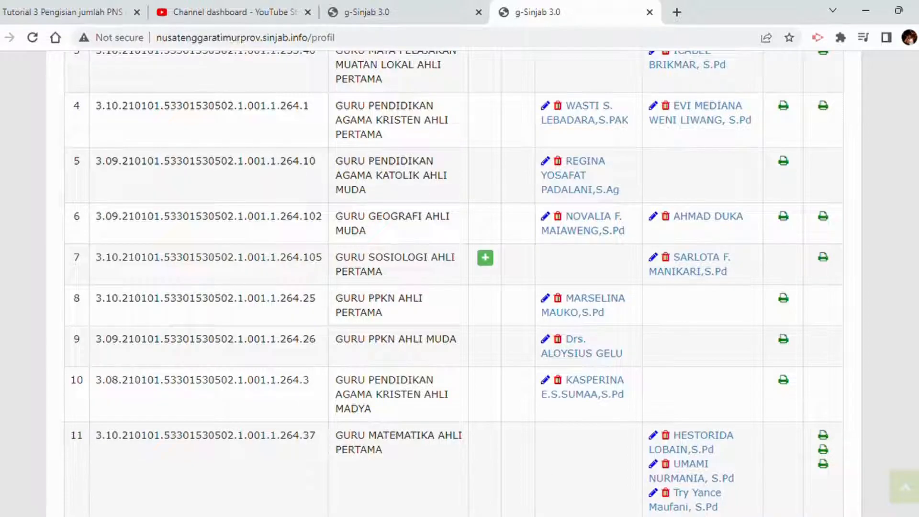
scroll(374, 221, "down", 1)
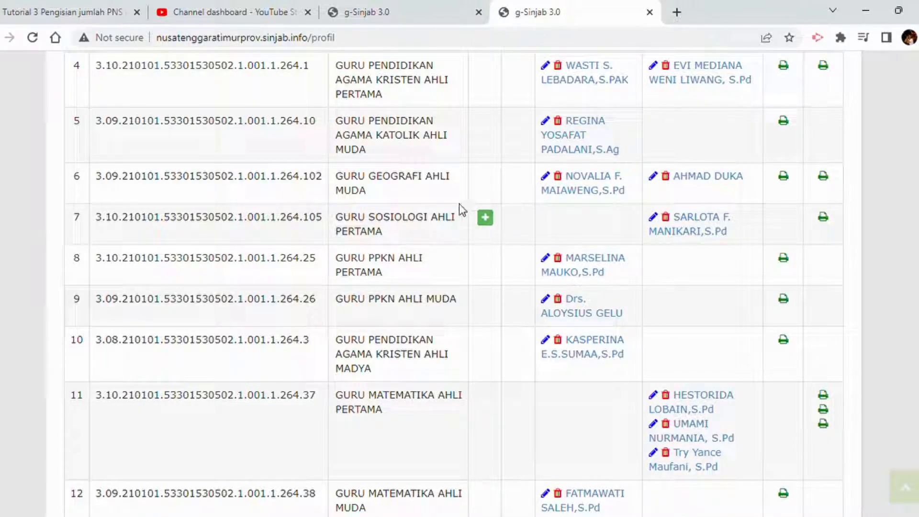
left_click(486, 218)
Enter the position holder's name and NIP, and set Pangkat Golongan / Ruang to III/a (Penata Muda)
left_click(367, 153)
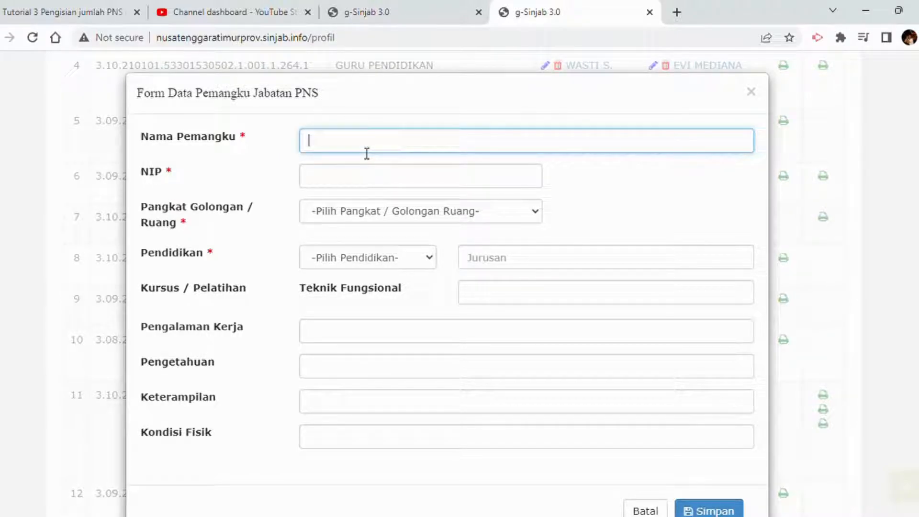
type("Regina")
left_click(340, 183)
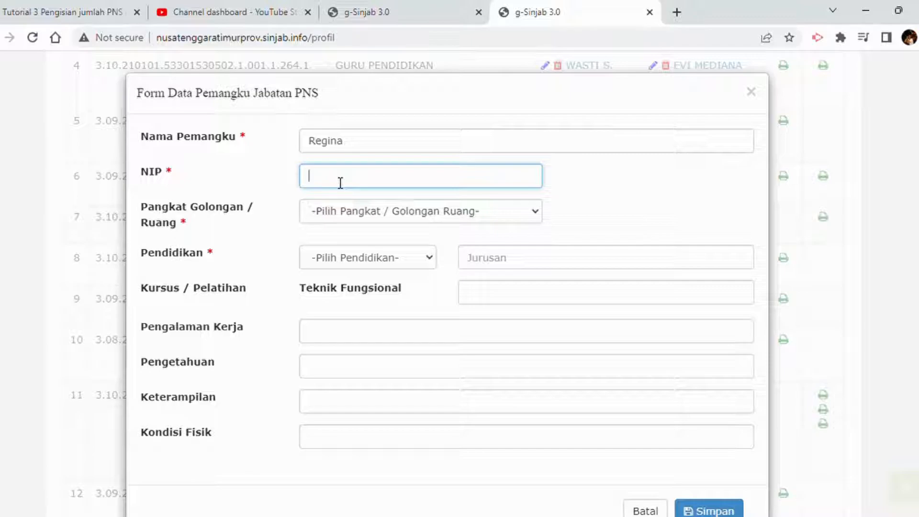
type("12345")
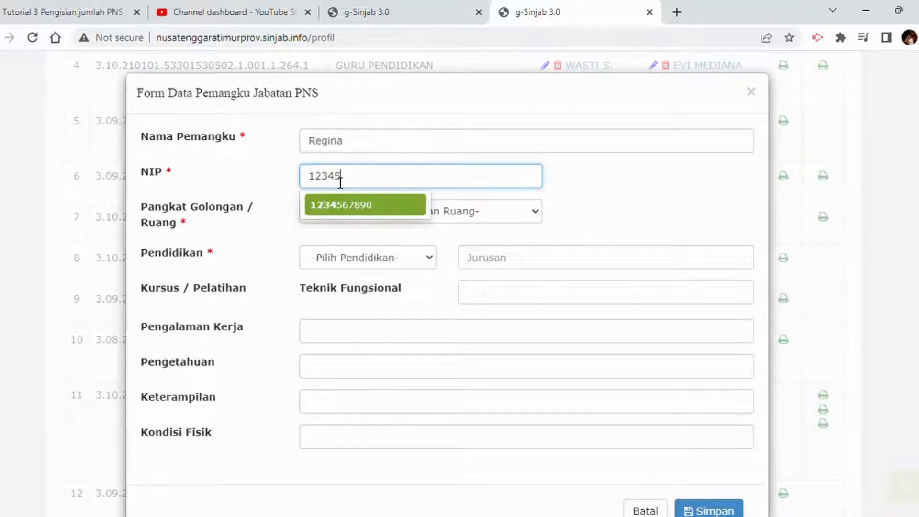
left_click(499, 213)
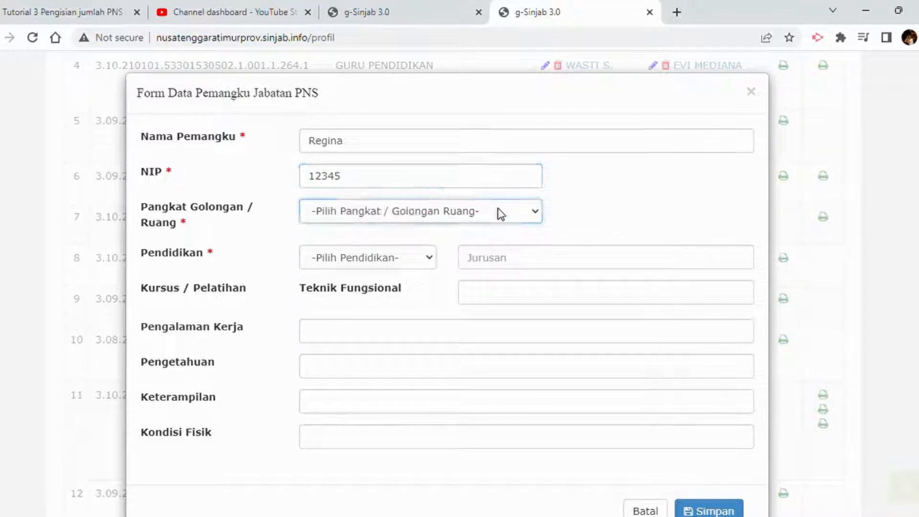
left_click(361, 347)
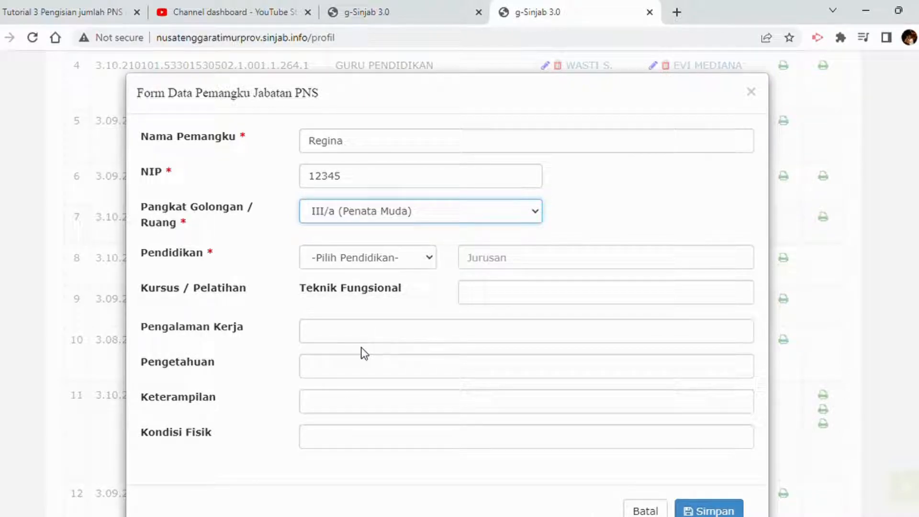
Set the holder's Pendidikan to S1 with Sosiologi as the Jurusan
left_click(423, 266)
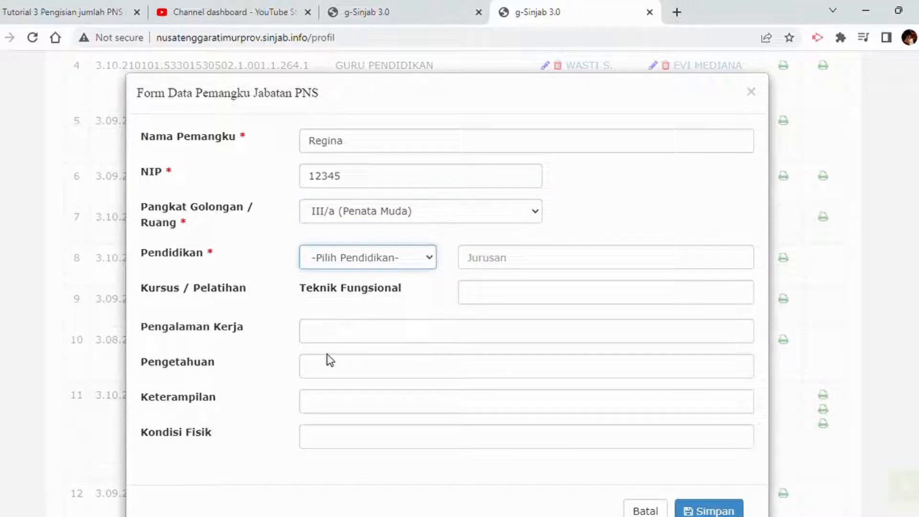
left_click(323, 383)
left_click(497, 268)
type("Sosi")
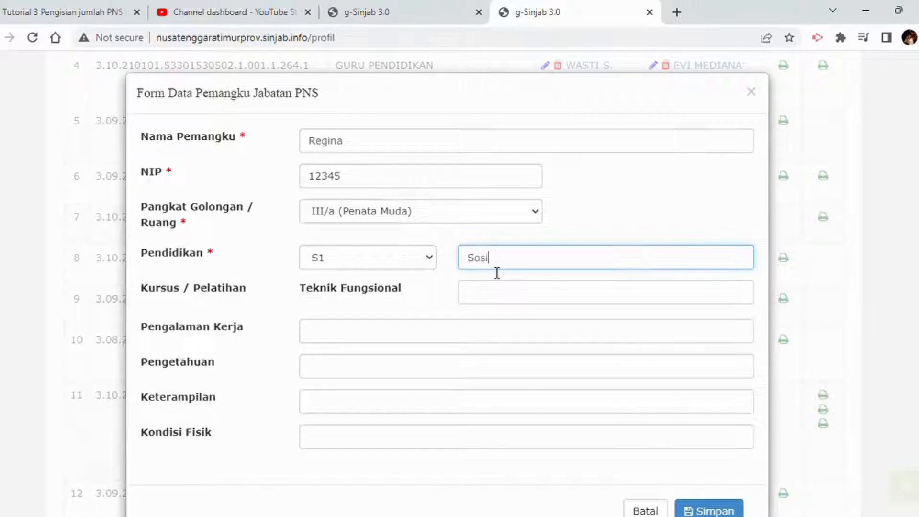
type("ologi")
Fill in Pengalaman Kerja with "Honor di sma...." and Pengetahuan with "Terampil di bidang sosiologi"
left_click(393, 343)
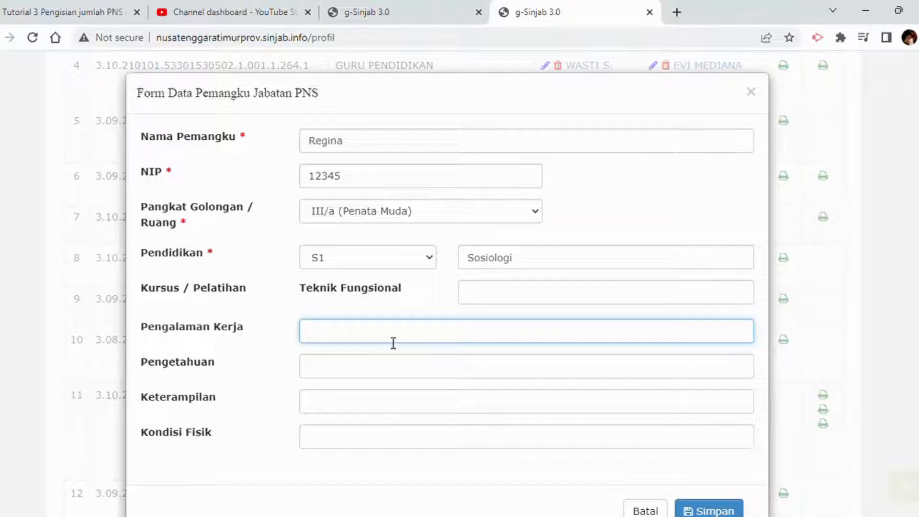
type("Honor di sma....")
left_click(345, 370)
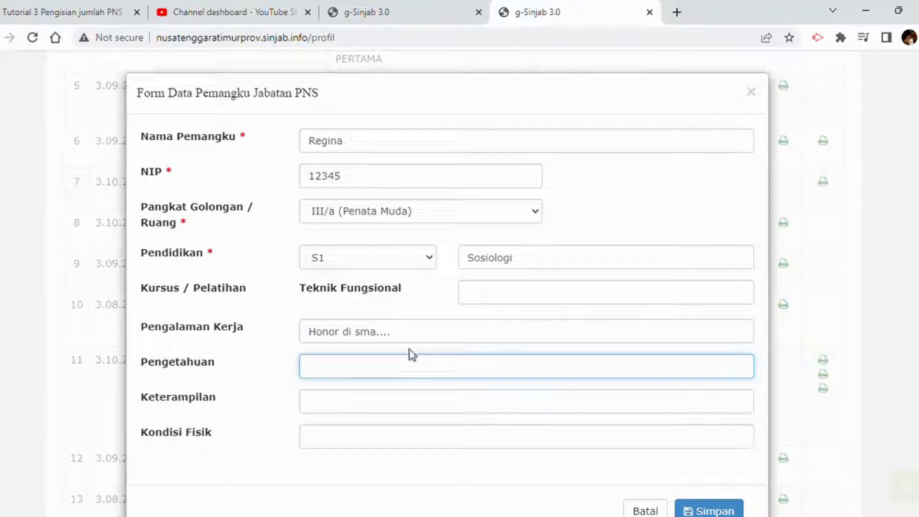
type("Terampil di bi")
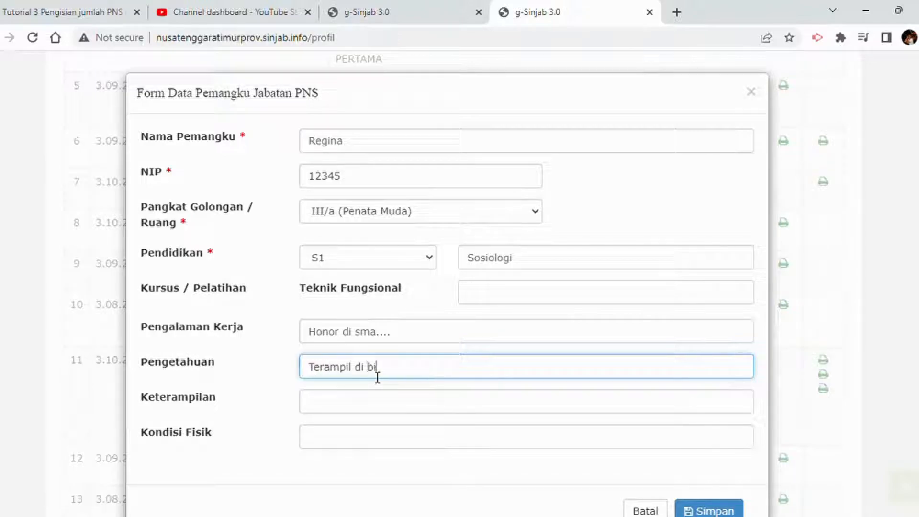
type("dang sois")
key("BackSpace")
type("siologi")
Set Keterampilan to "Menguasai IT" and Kondisi Fisik to "Sehat", and save the PNS position holder
left_click(333, 409)
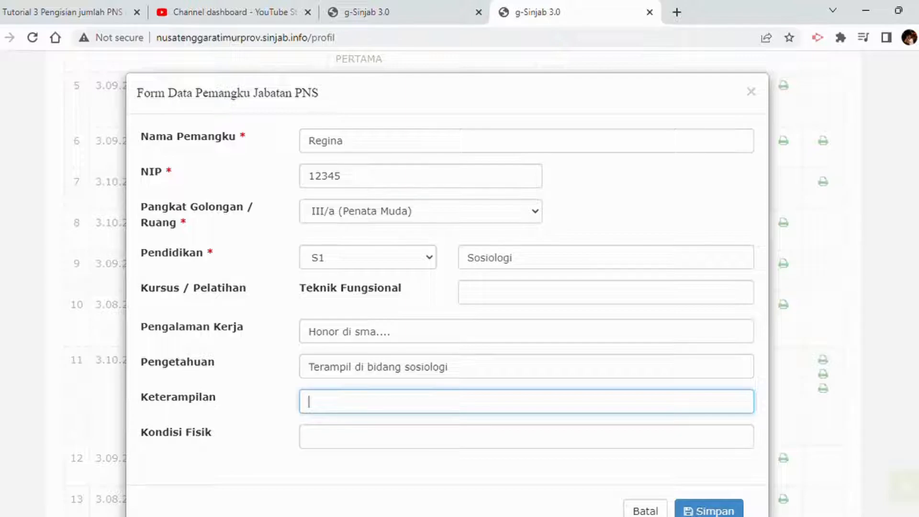
scroll(917, 191, "down", 2)
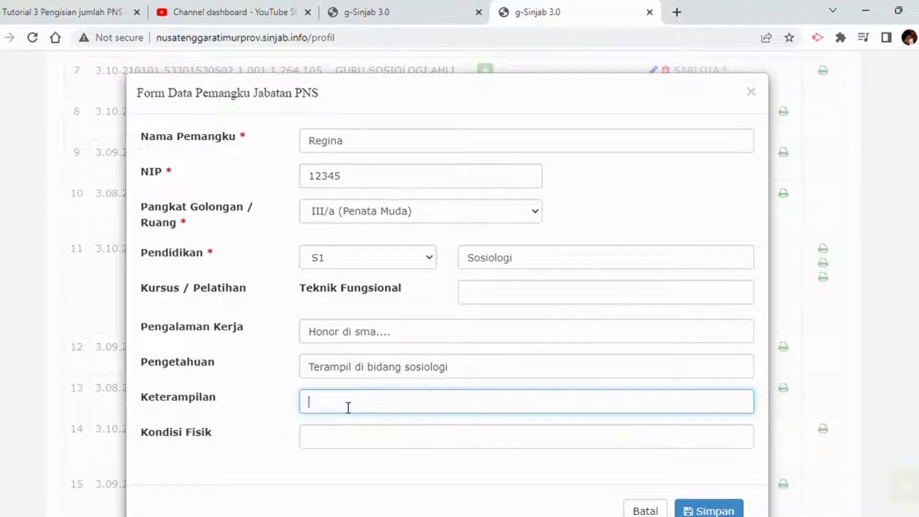
type("Menguasai IT")
left_click(369, 446)
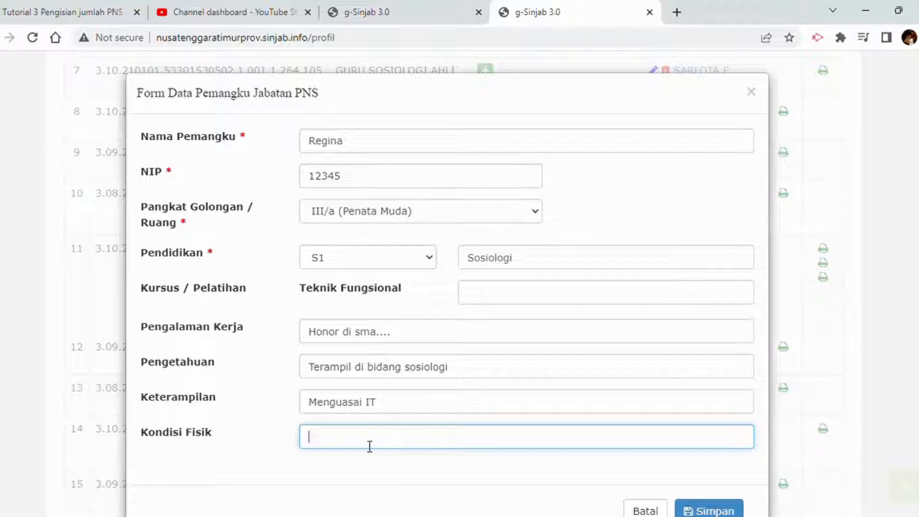
type("Sehat")
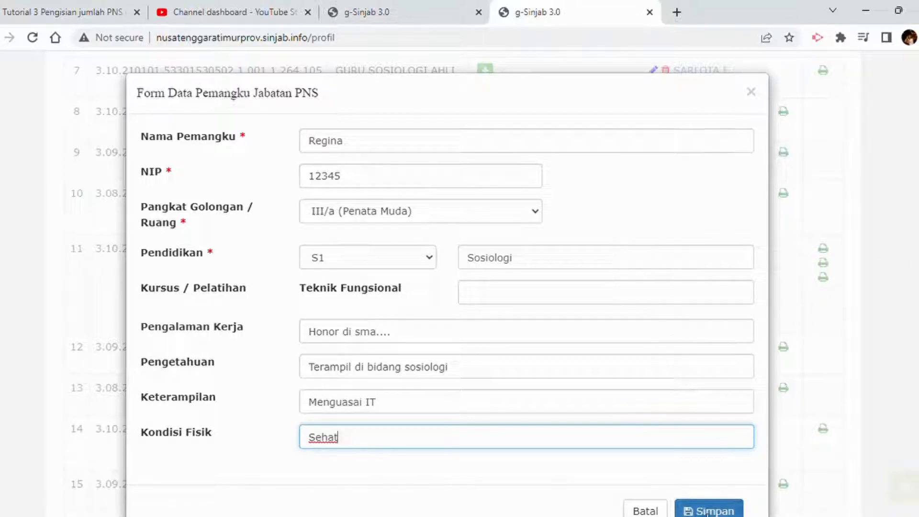
left_click(710, 512)
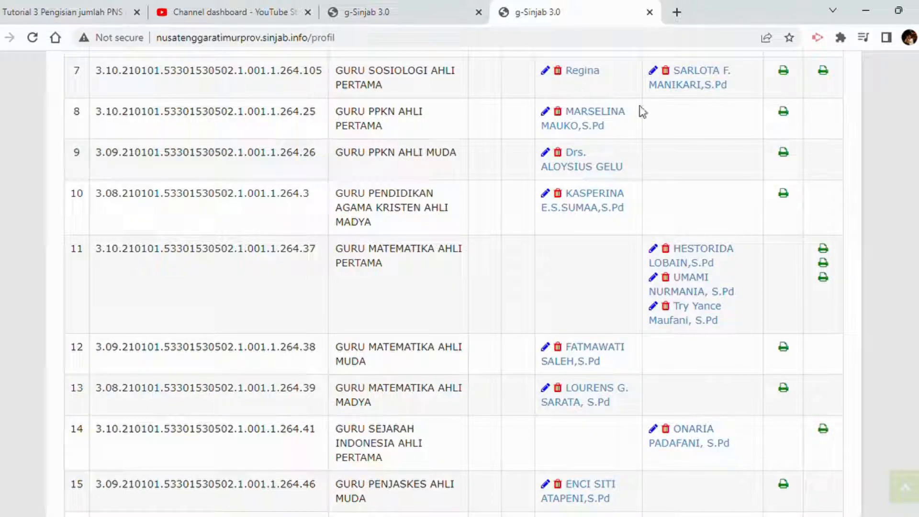
Look through the whole Profil list for positions that still need a position holder
scroll(773, 250, "down", 6)
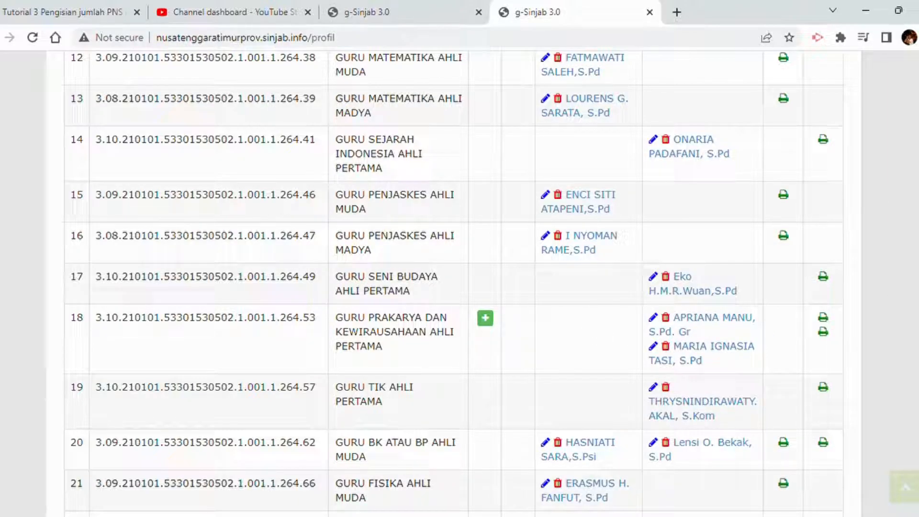
scroll(454, 283, "down", 10)
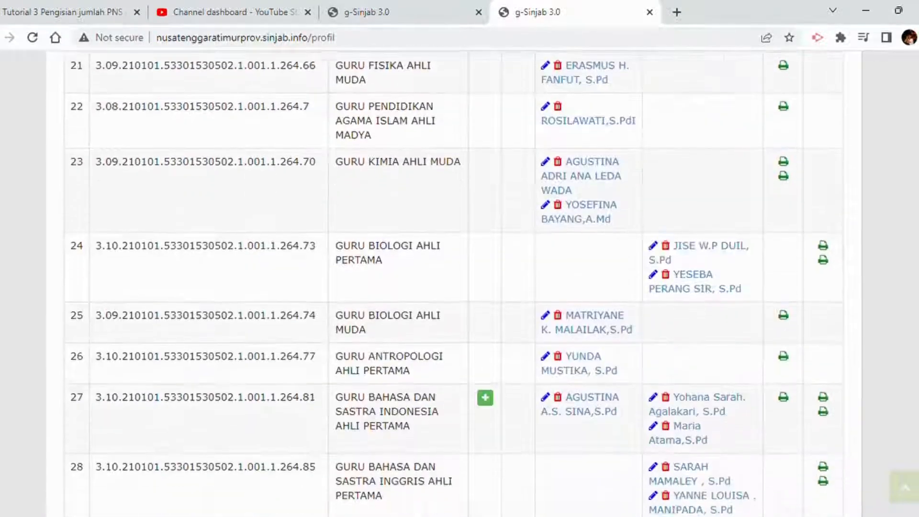
scroll(454, 284, "down", 15)
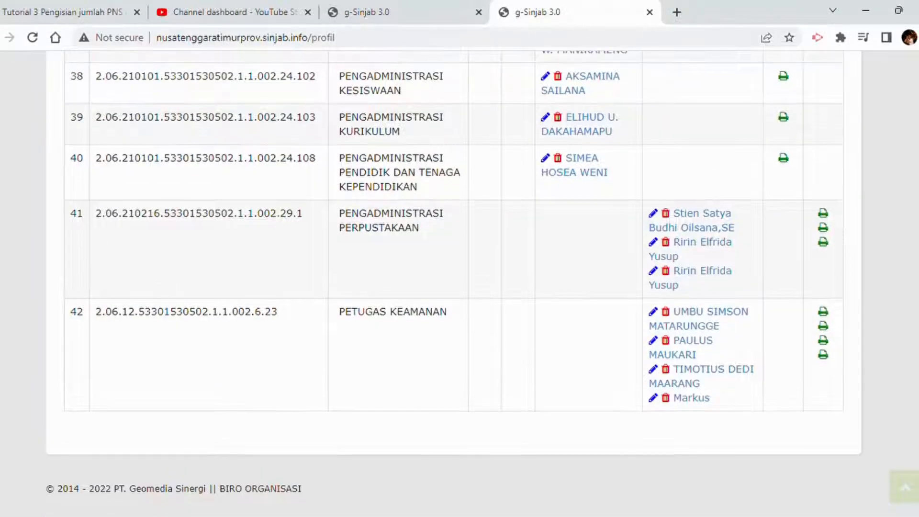
scroll(453, 283, "up", 4)
scroll(454, 283, "up", 18)
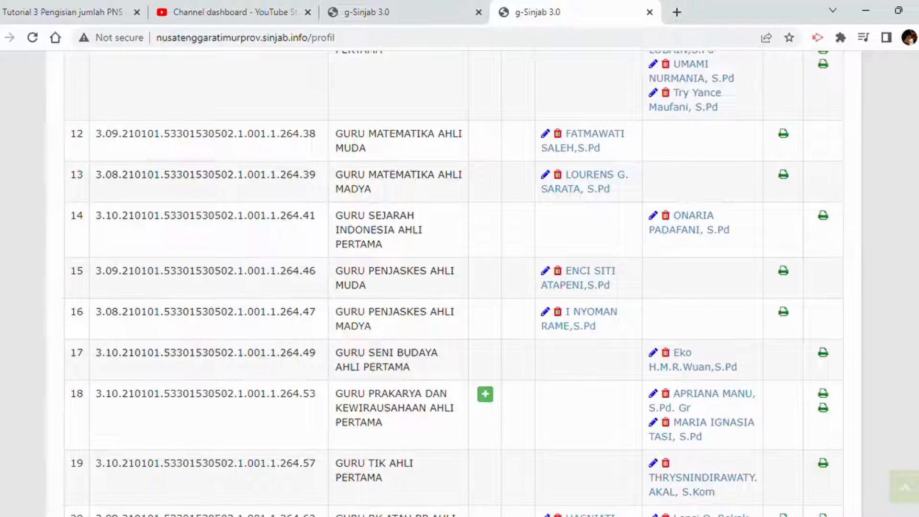
scroll(454, 283, "up", 15)
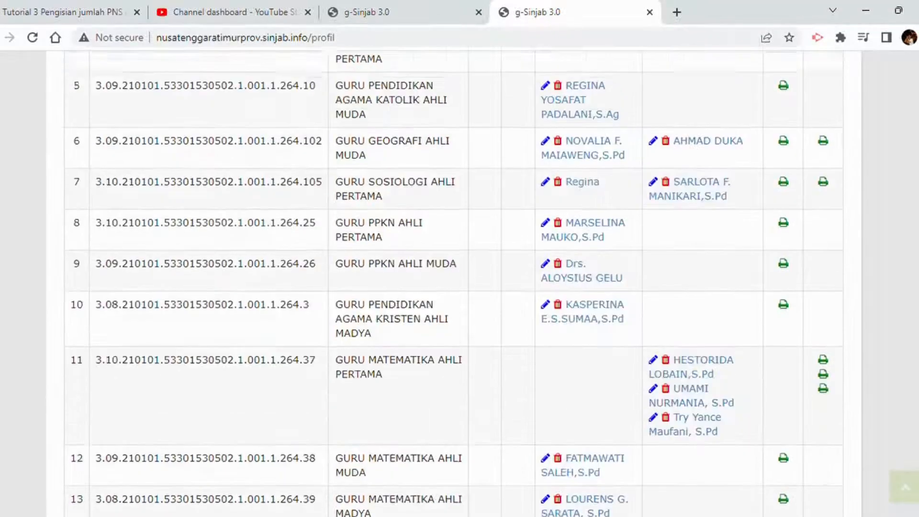